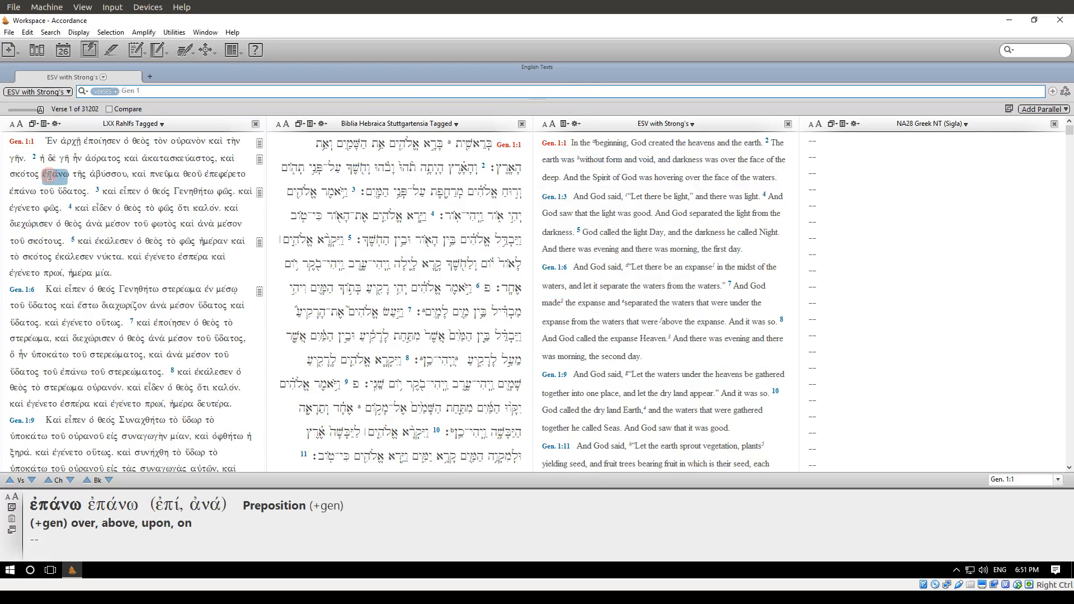
Set the startup option in the general preferences to Last Session and save the setting.
left_click(27, 33)
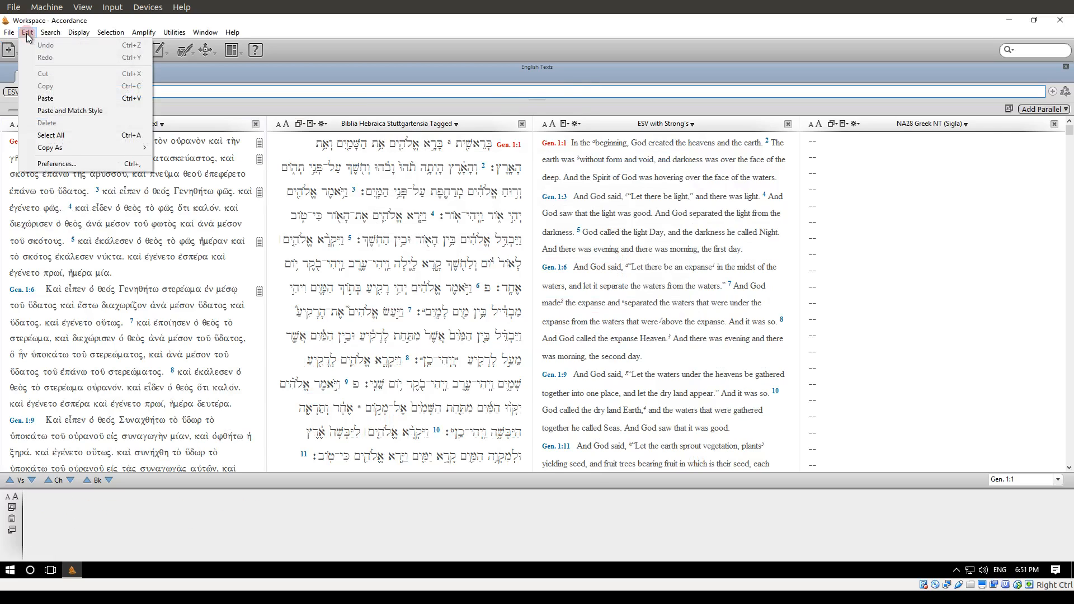
left_click(54, 161)
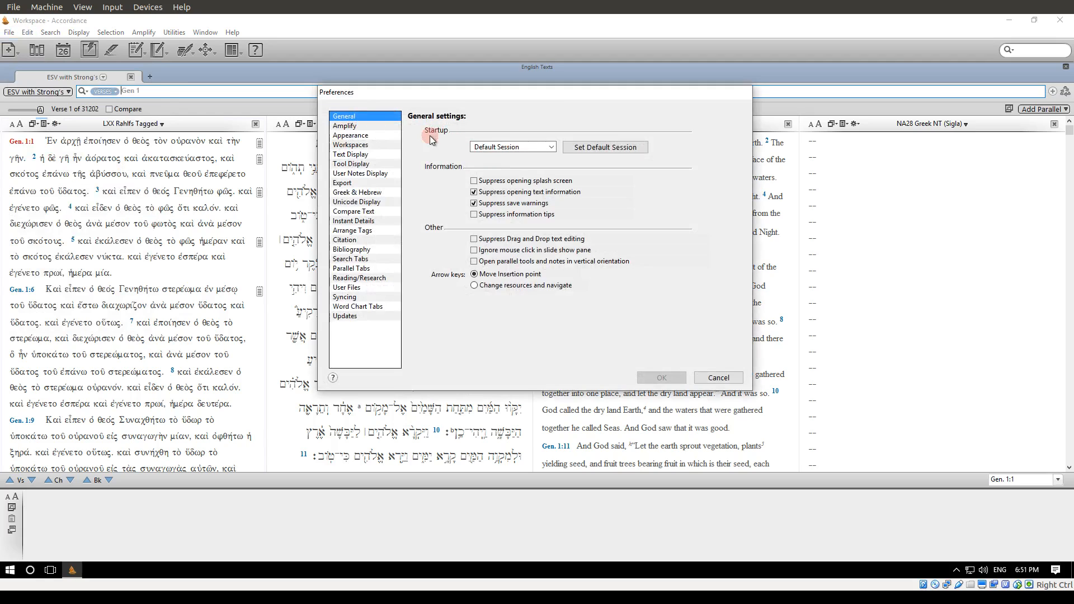
left_click(472, 148)
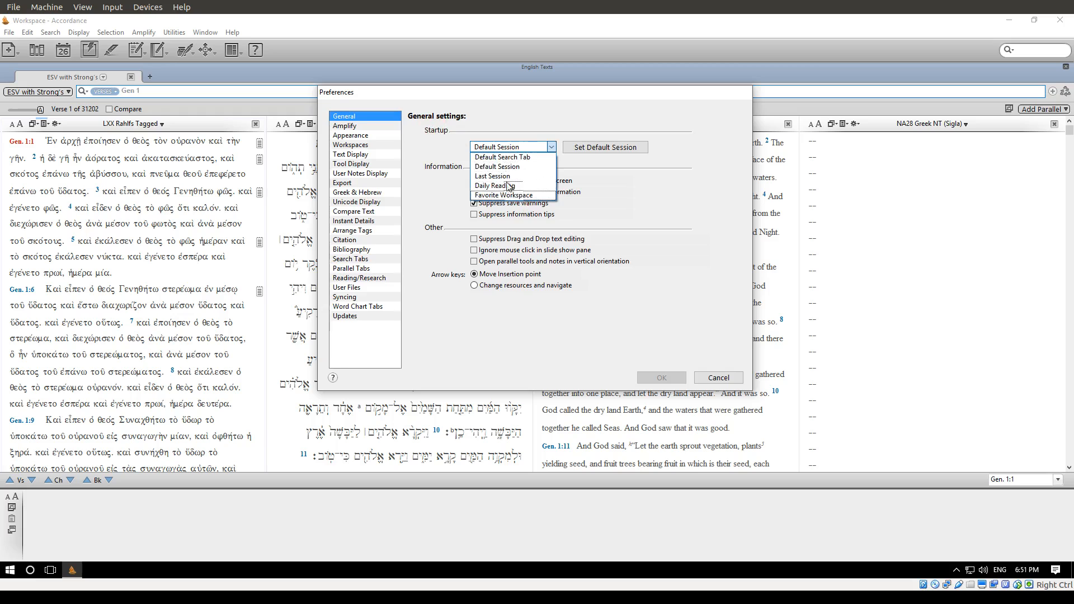
left_click(507, 177)
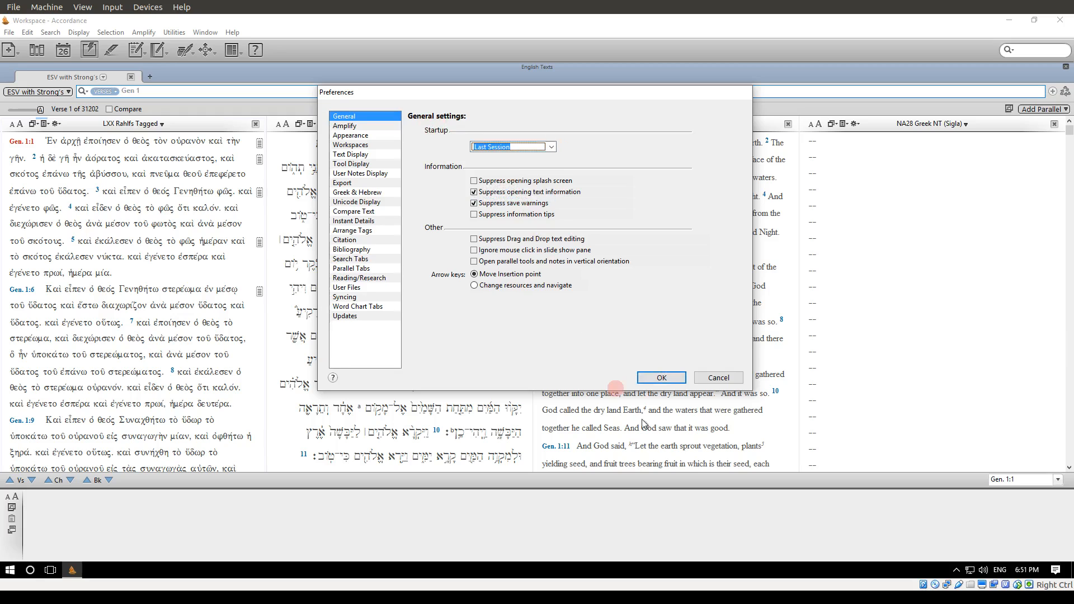
left_click(661, 378)
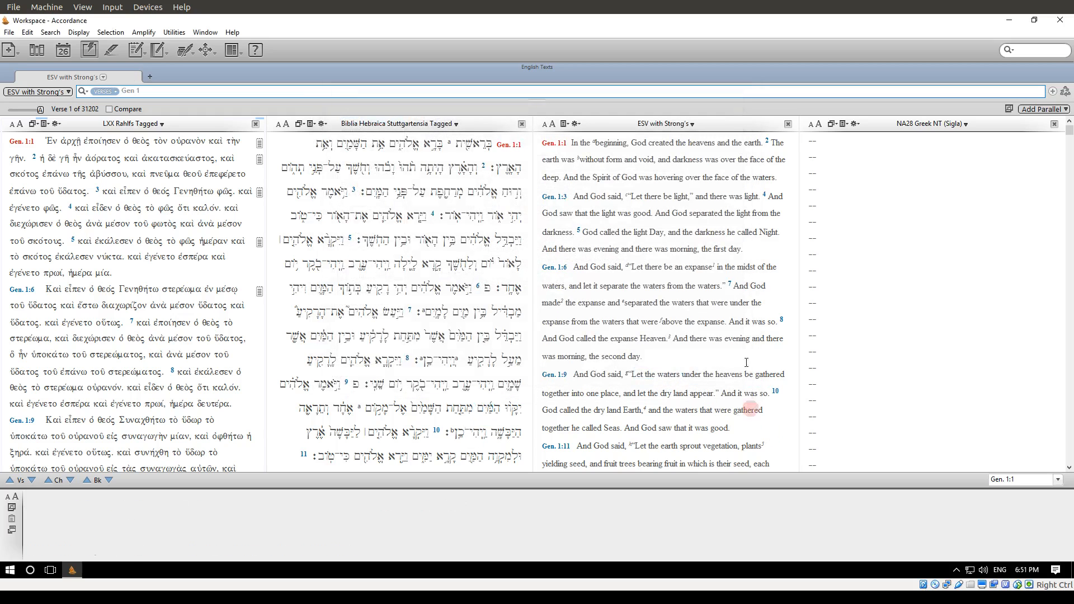
Close the ESV with Strong's and NA28 Greek NT (Sigla) panes and restart Accordance to reload the last session.
left_click(790, 125)
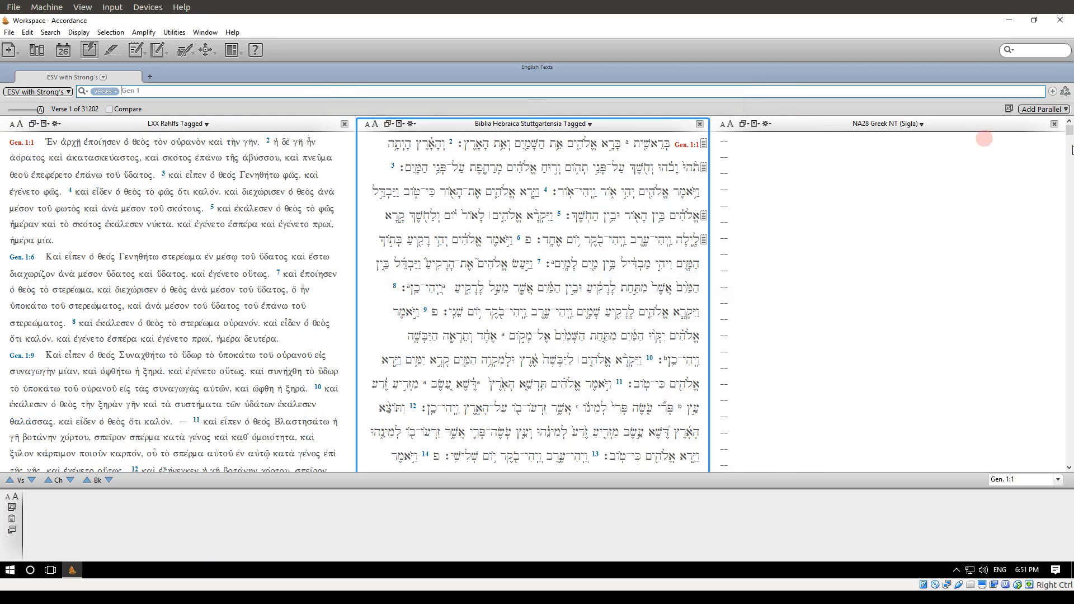
left_click(1054, 126)
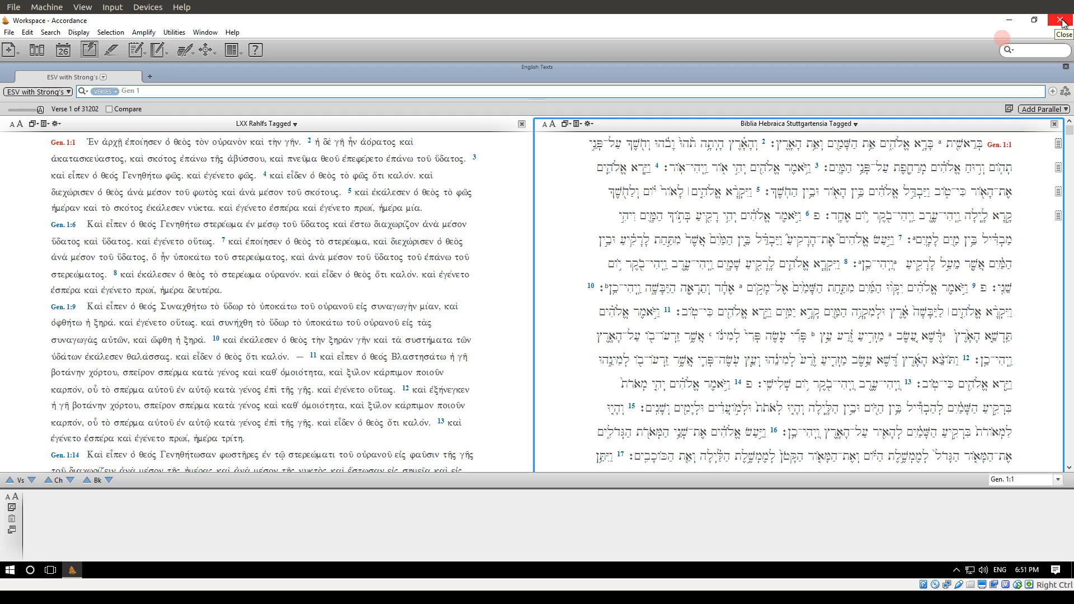
left_click(173, 236)
left_click(618, 290)
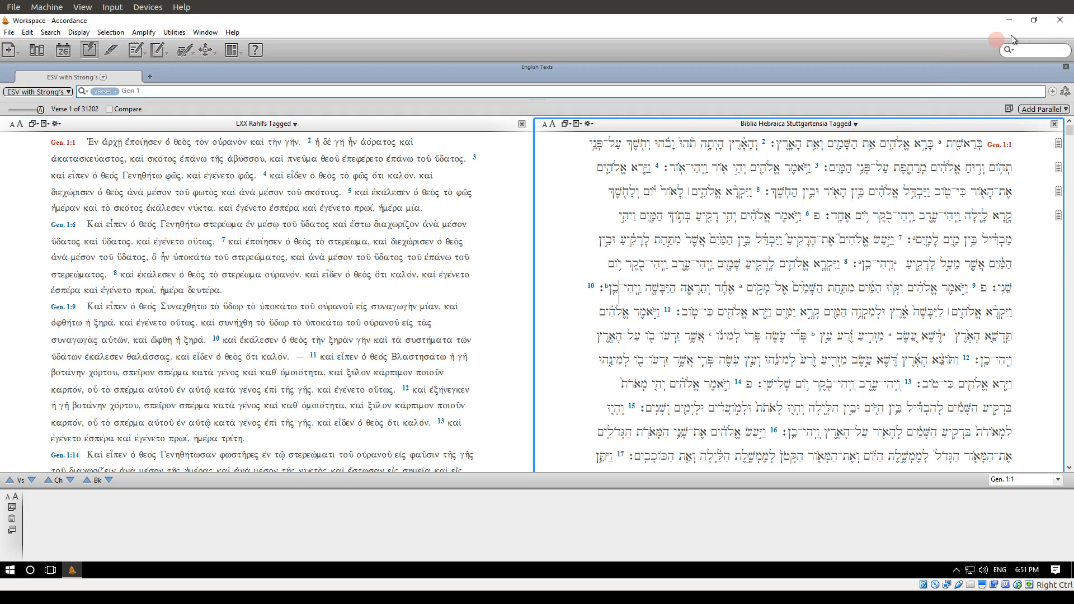
left_click(1060, 19)
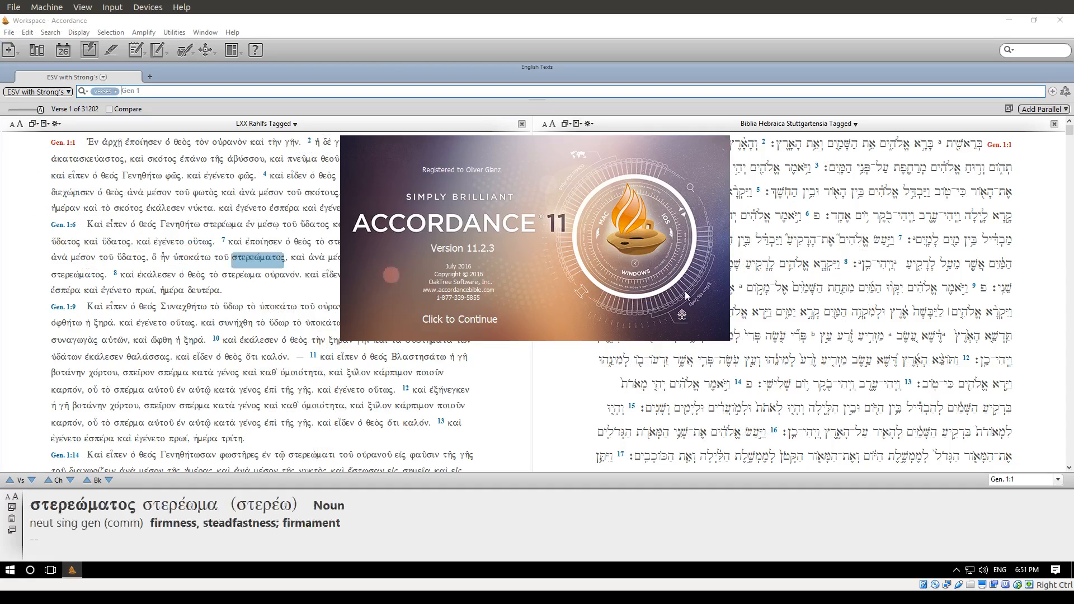
left_click(485, 306)
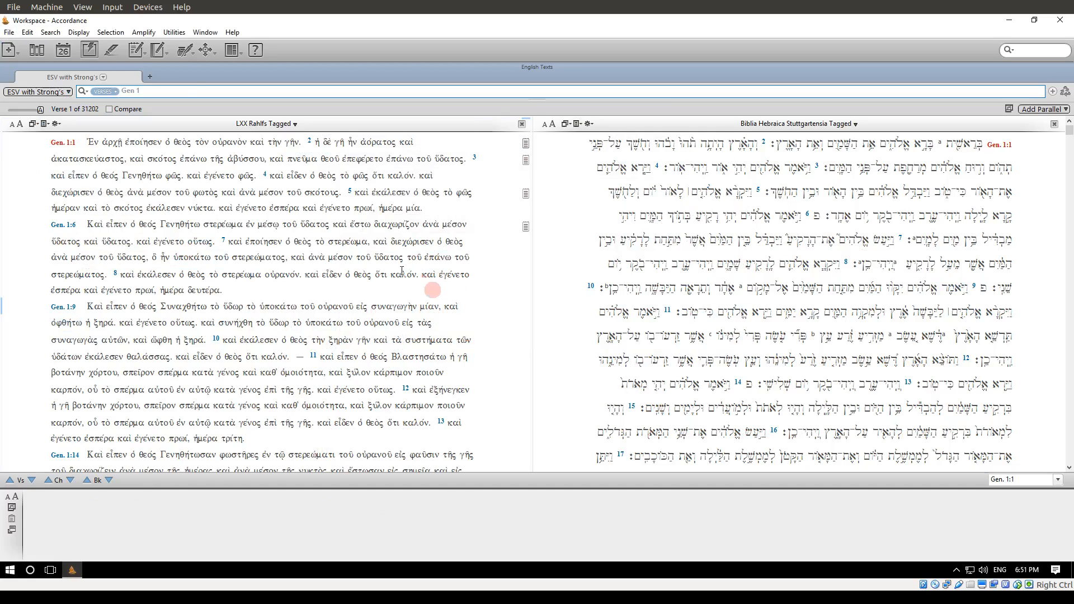
Review the available startup choices in the general preferences and leave without changing them.
left_click(27, 31)
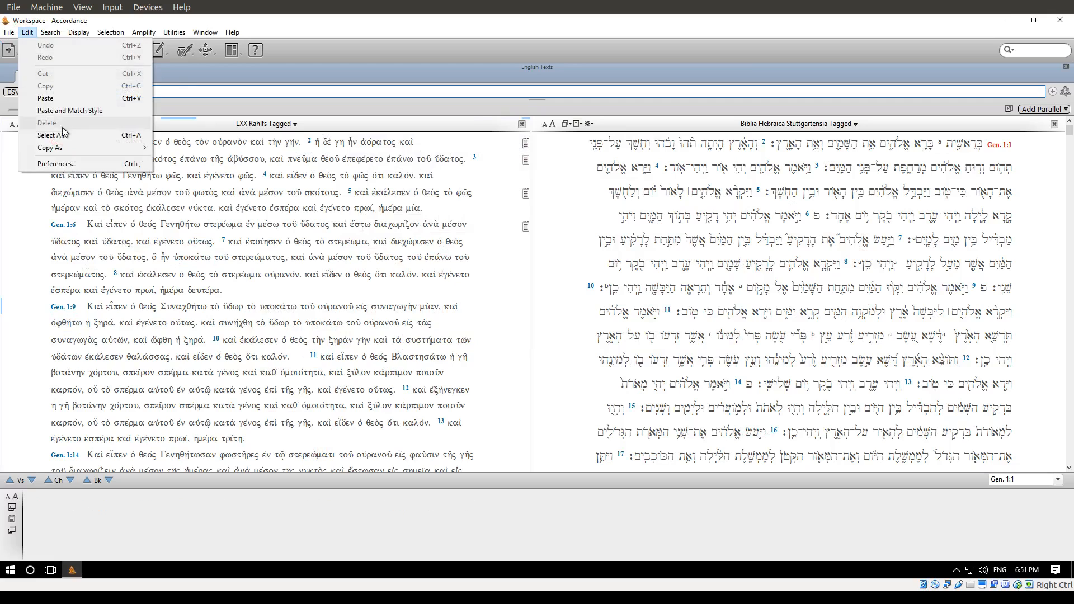
left_click(65, 165)
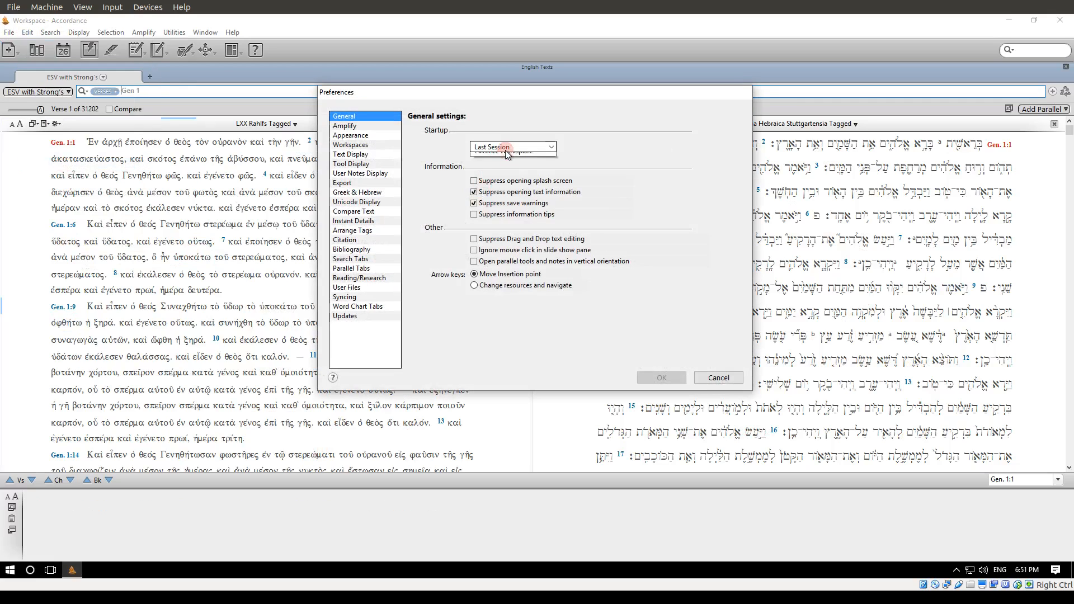
left_click(505, 150)
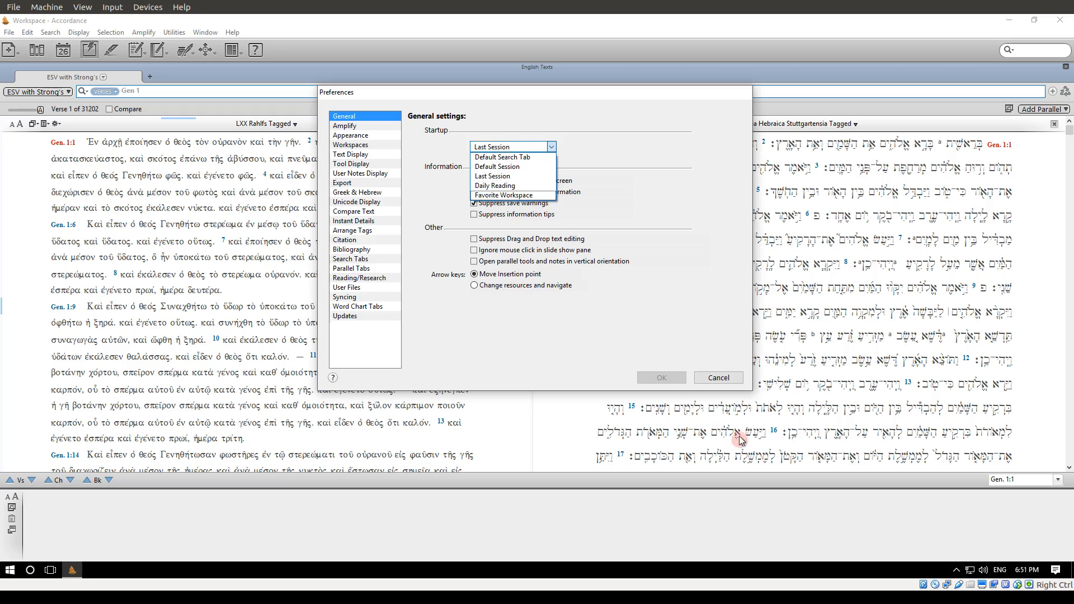
left_click(727, 382)
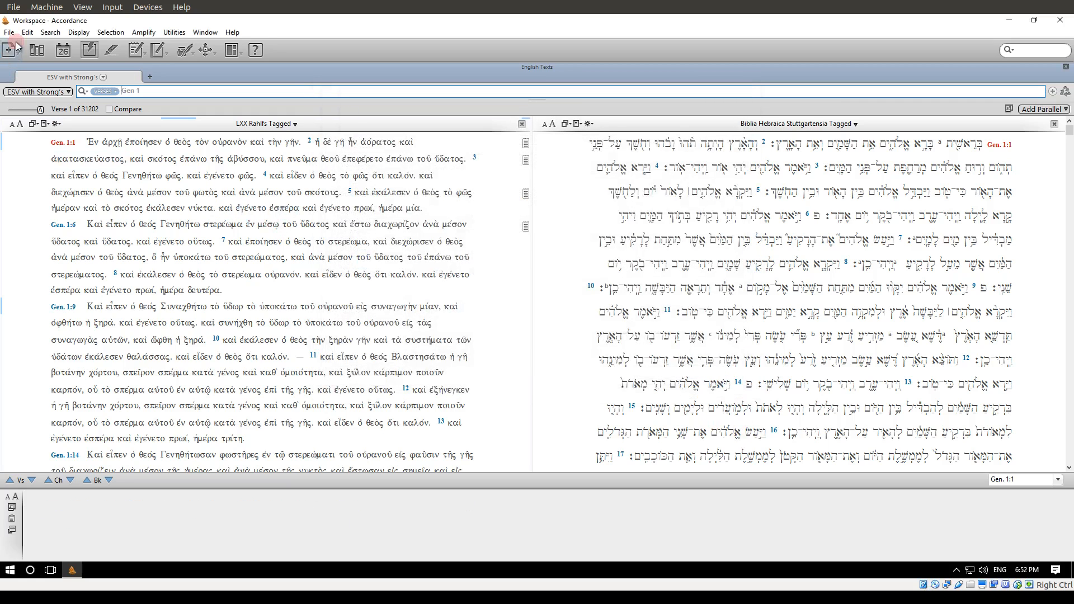
Open the saved Gen 1 Exegesis workspace from the library.
left_click(37, 50)
scroll(129, 369, "down", 10)
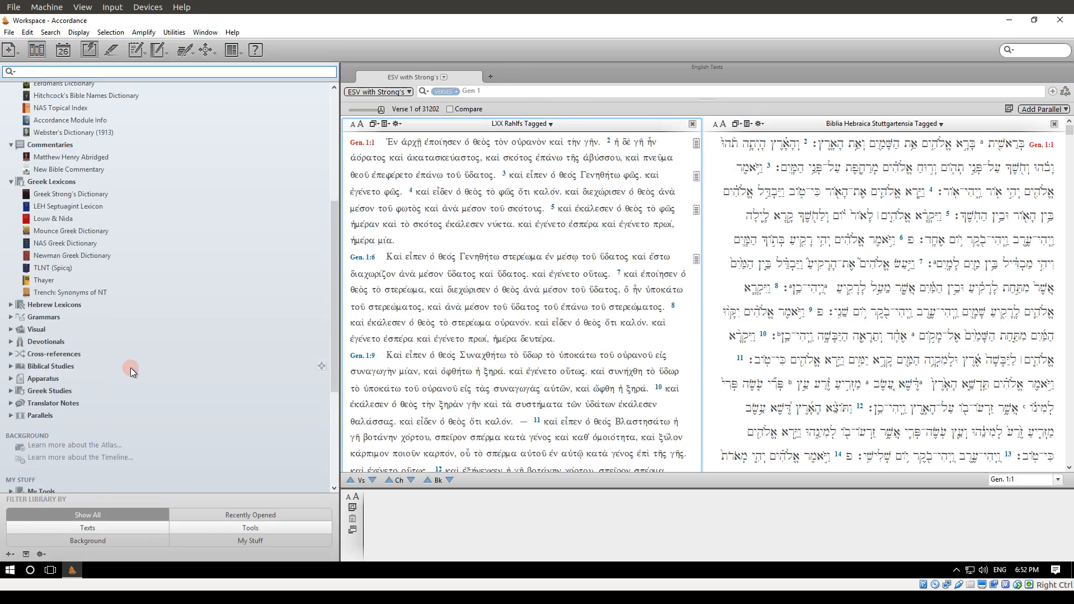
double_click(82, 418)
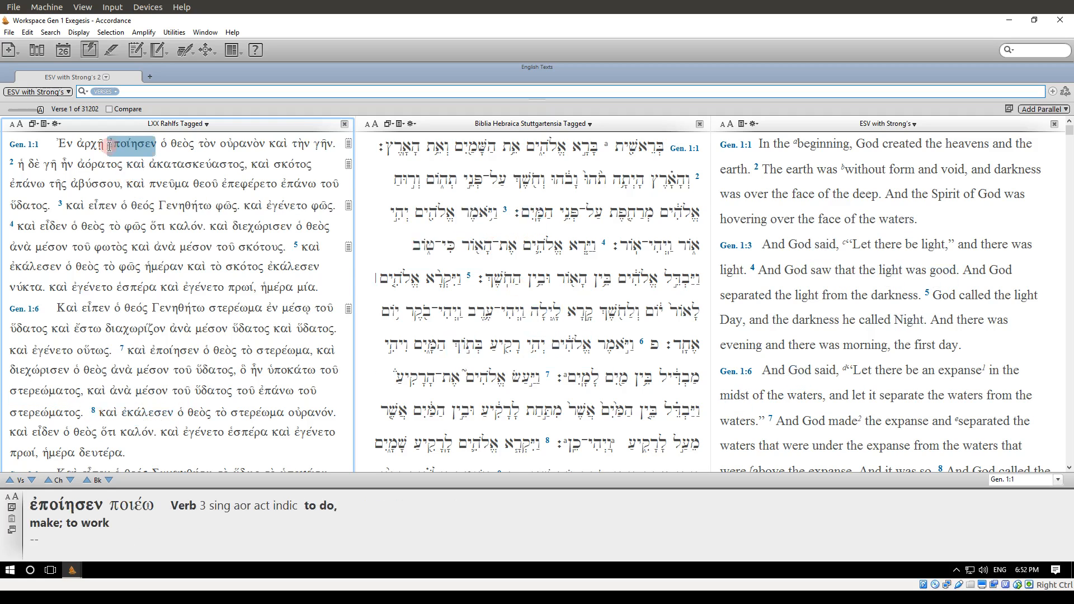
Set the startup option to Default Session and save the open Gen 1 Exegesis workspace as that default session.
left_click(26, 33)
left_click(56, 163)
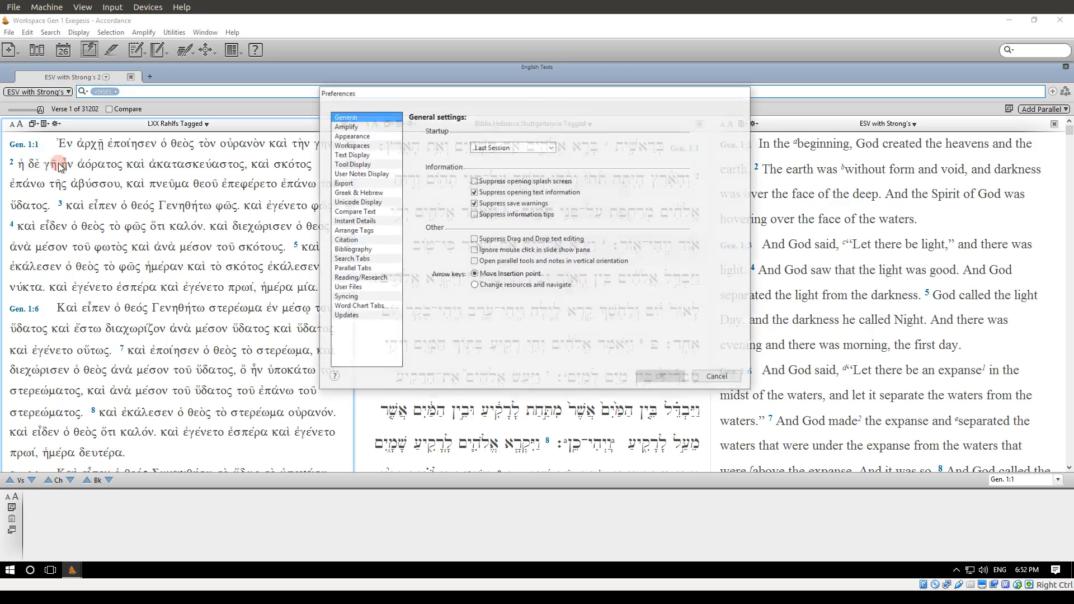
left_click(528, 147)
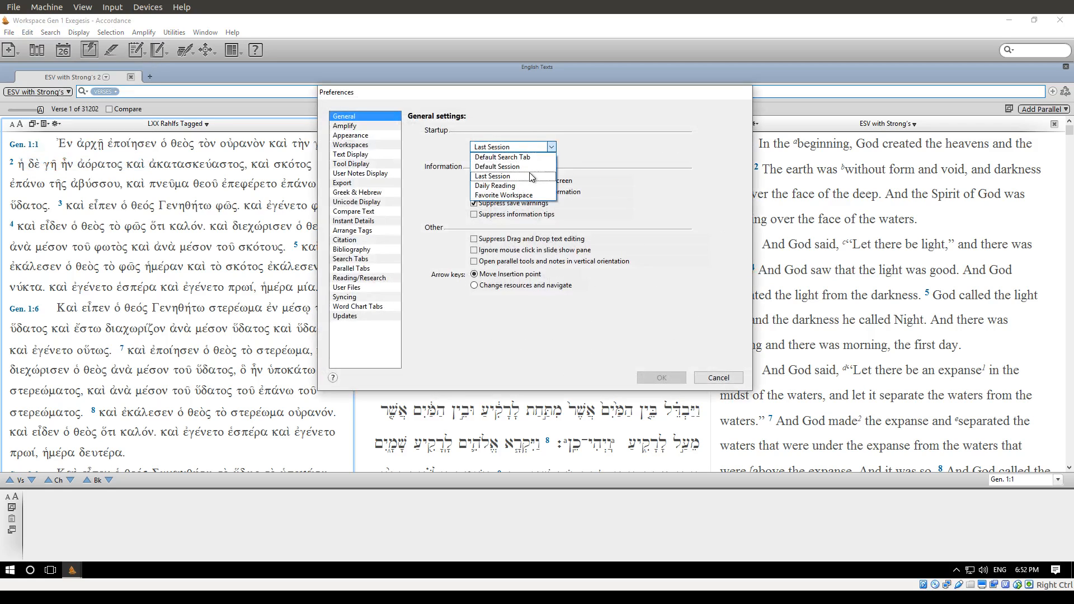
left_click(527, 169)
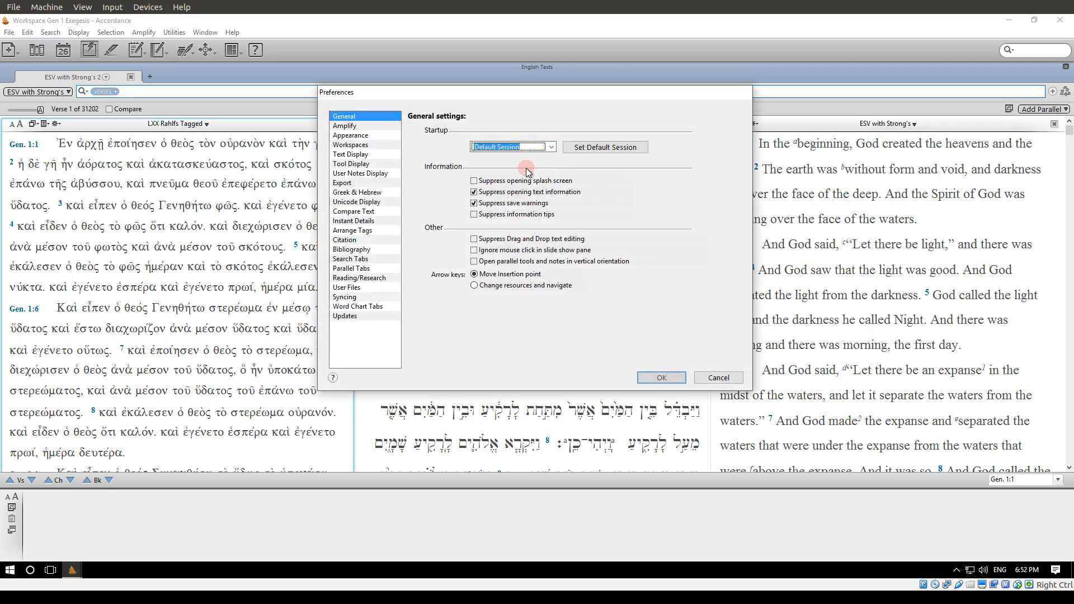
left_click(628, 151)
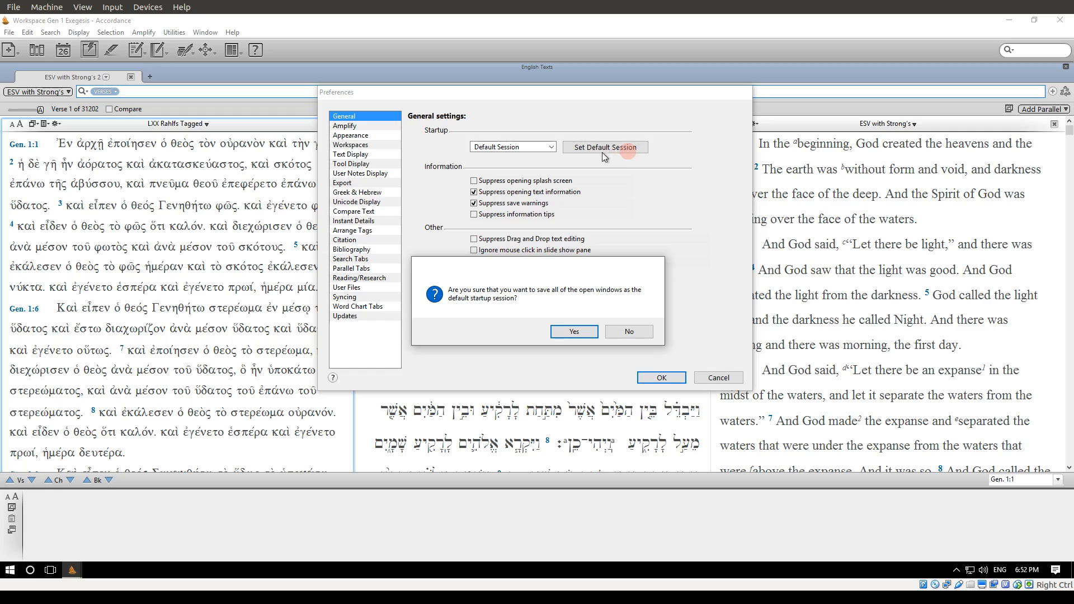
left_click(572, 333)
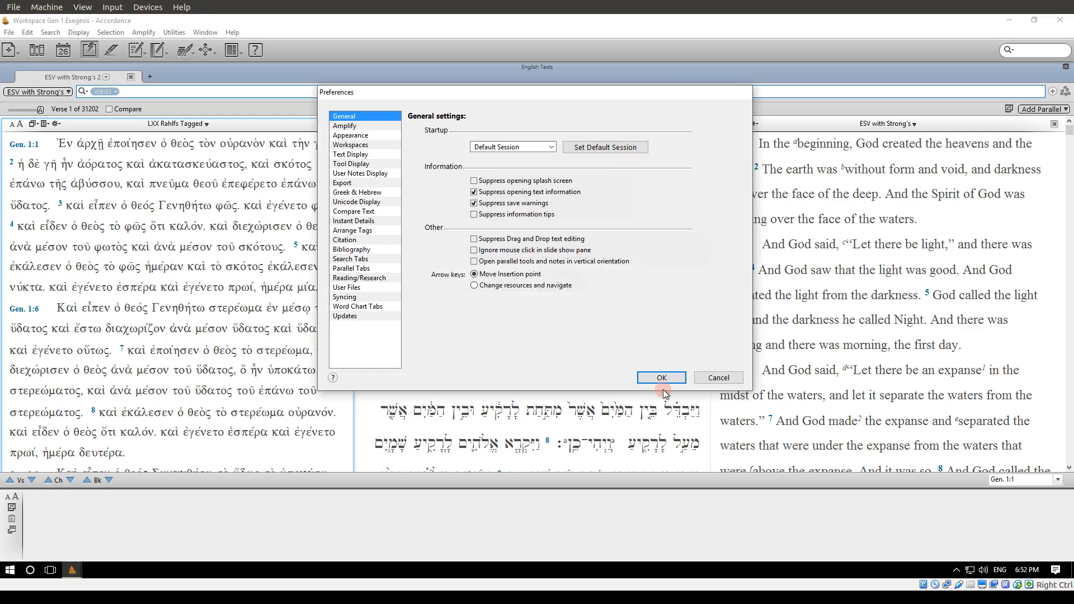
left_click(661, 378)
Close the ESV with Strong's and LXX Rahlfs Tagged panes and restart Accordance to load the default session.
left_click(800, 150)
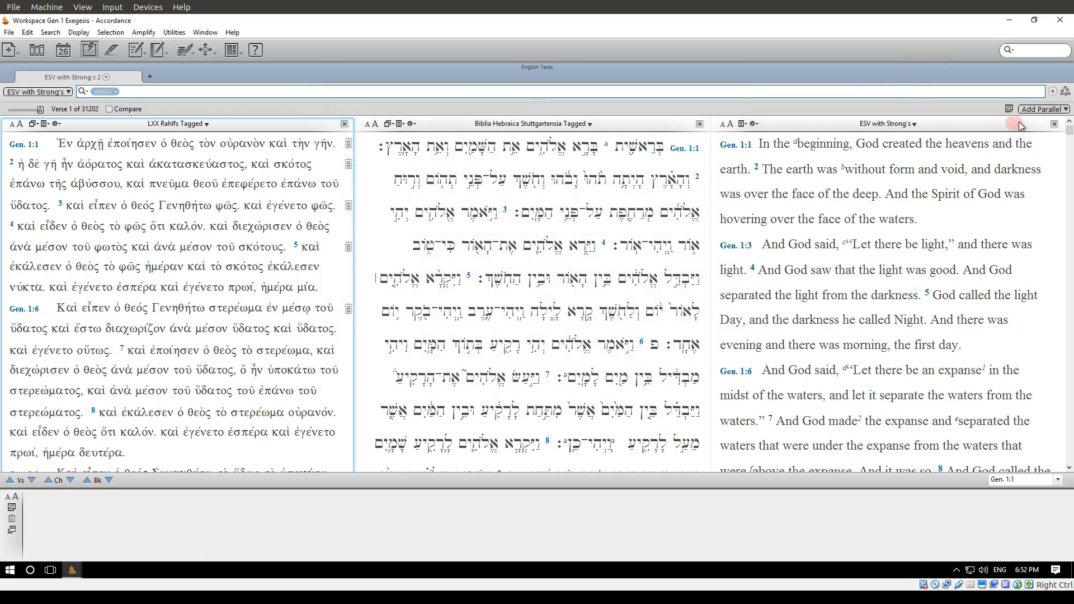
left_click(1054, 124)
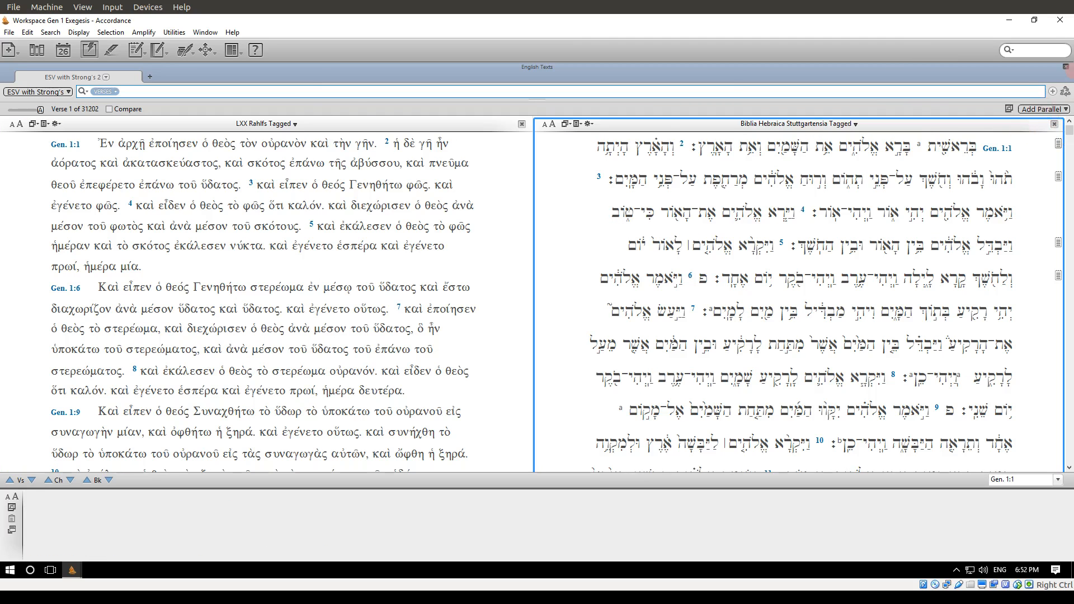
left_click(521, 124)
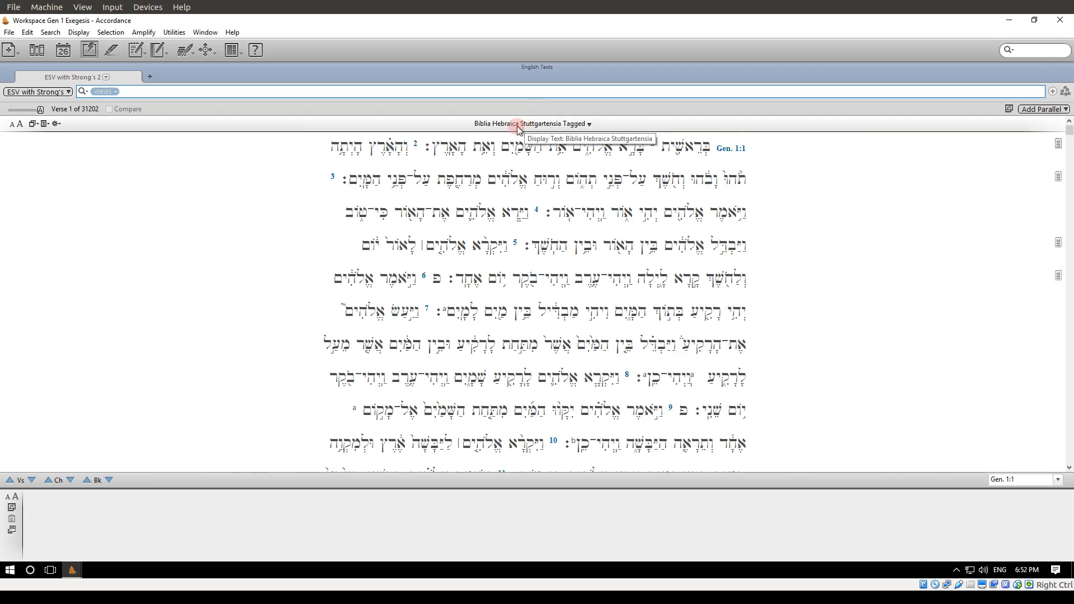
left_click(1059, 21)
left_click(1059, 25)
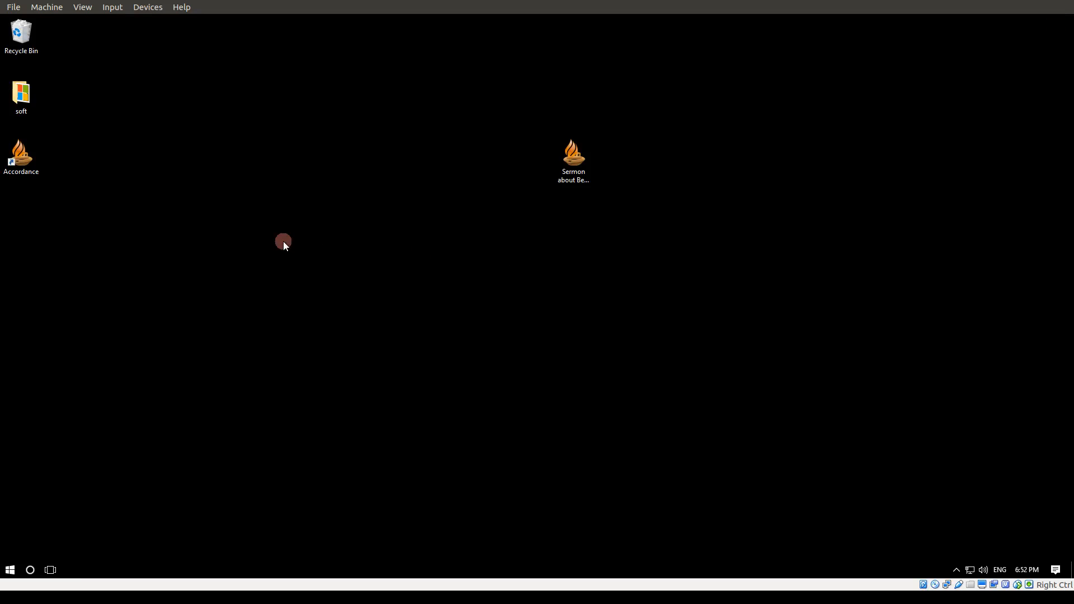
double_click(11, 160)
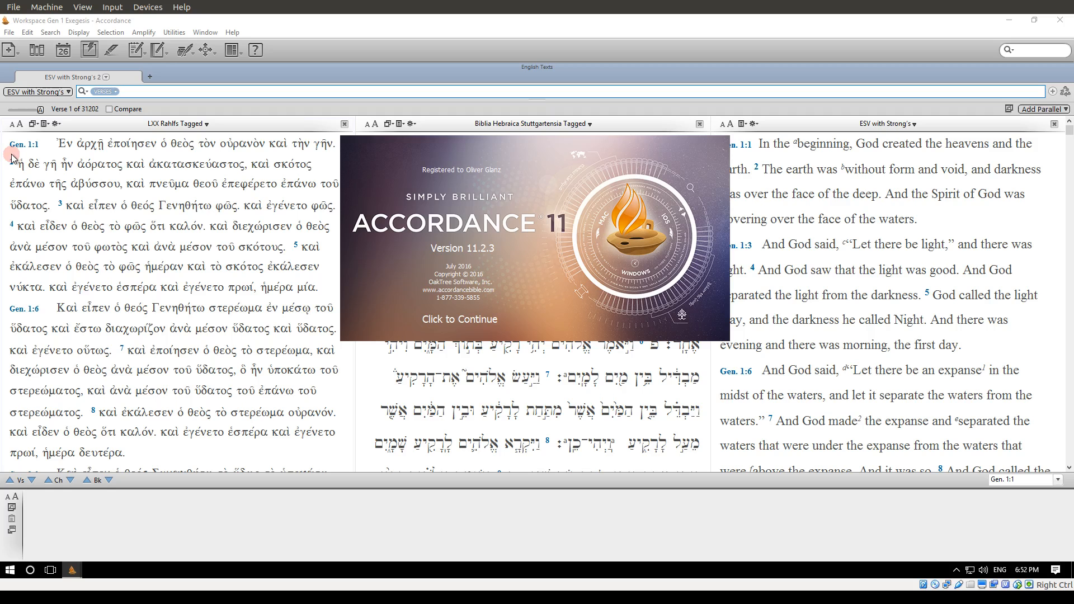
mouse_move(468, 251)
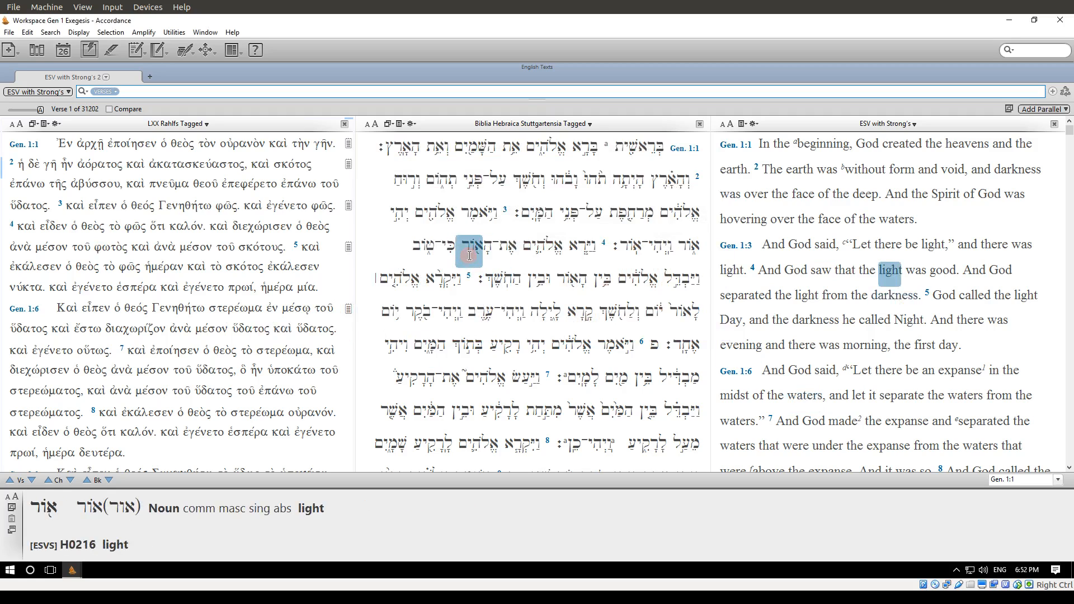
mouse_move(268, 240)
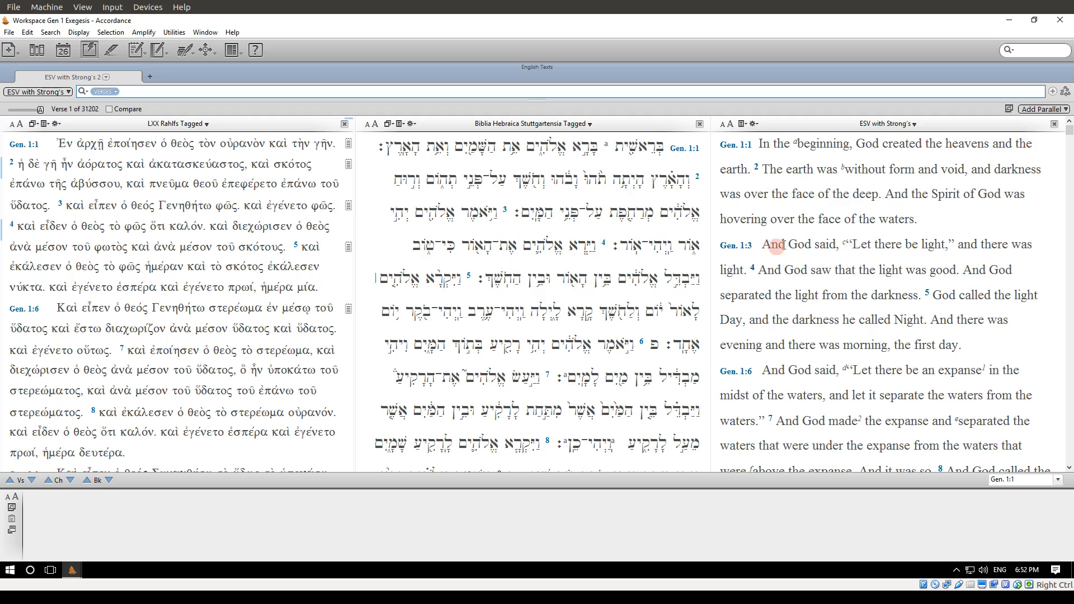
mouse_move(755, 221)
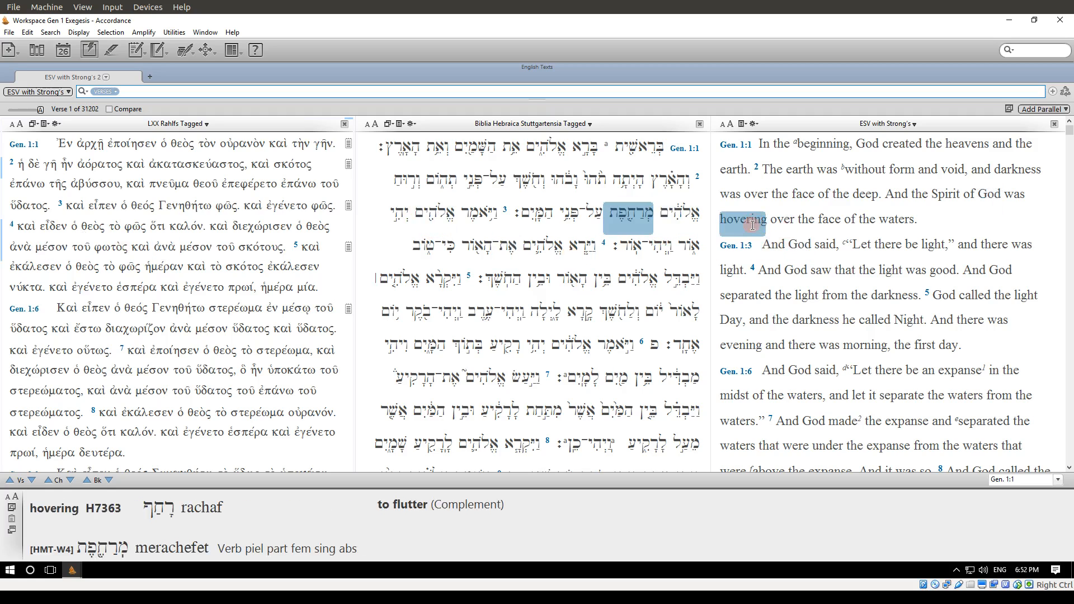
Check the startup session setting in the general preferences and cancel the dialog.
left_click(31, 33)
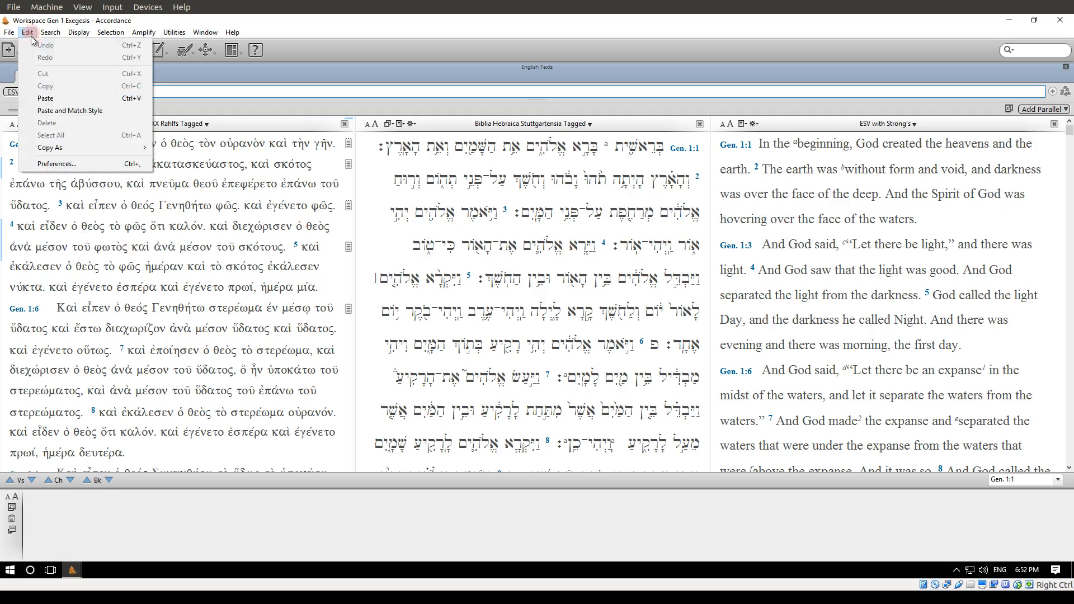
left_click(58, 161)
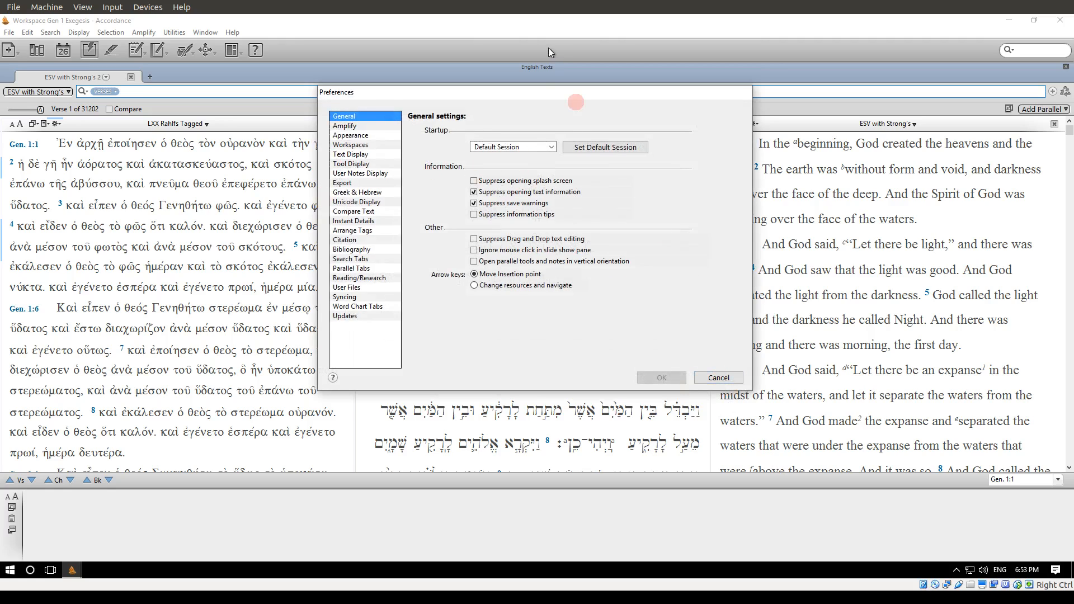
left_click(522, 146)
left_click(521, 148)
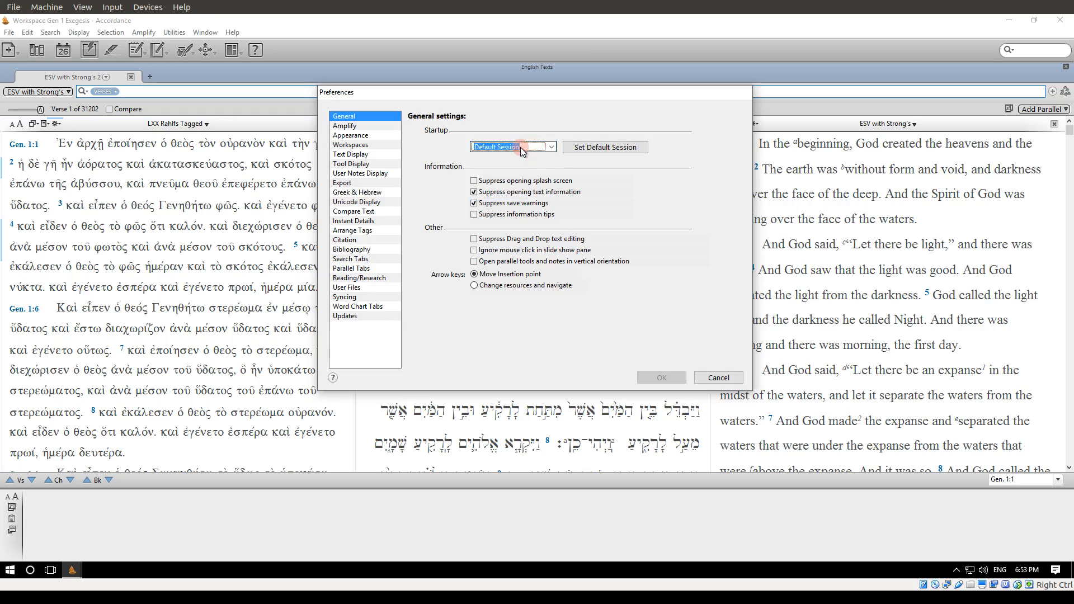
left_click(718, 378)
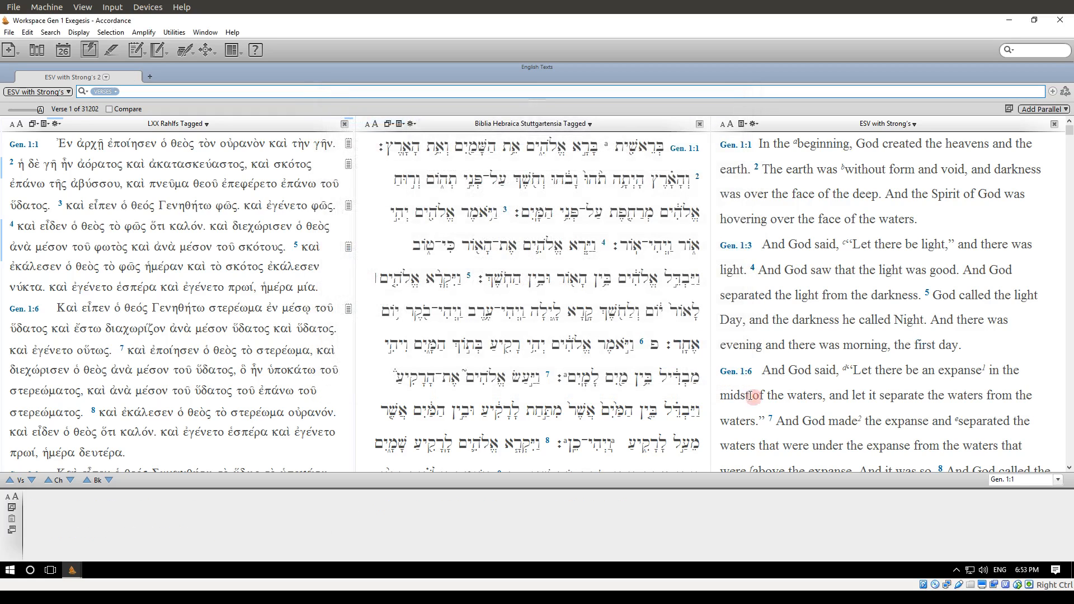
Open a new LibreOffice Writer document and tile it side by side with the Gen 1 Exegesis workspace.
left_click(762, 359)
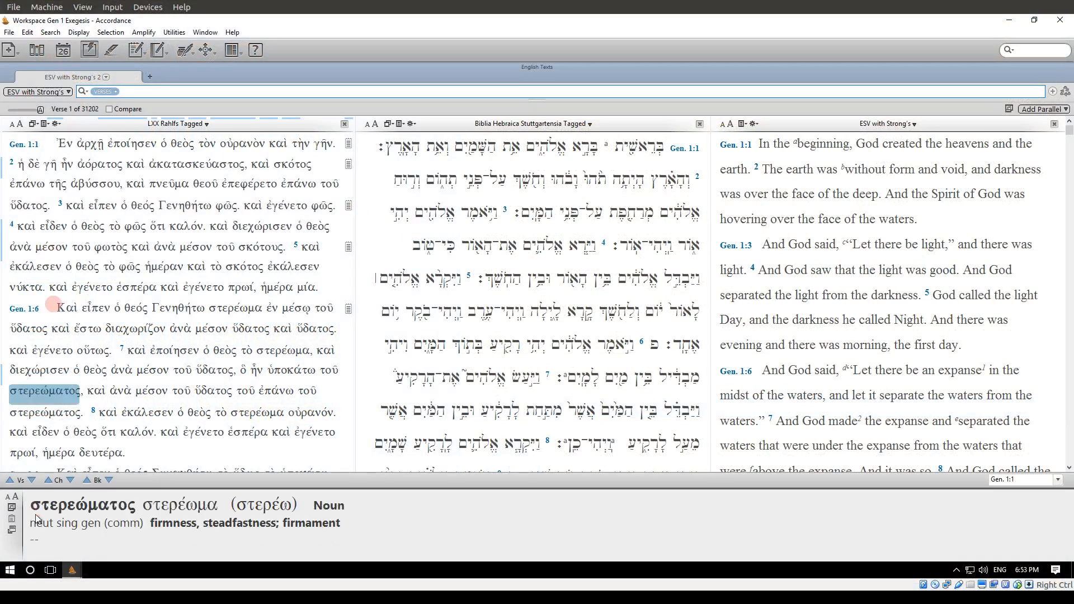
left_click(10, 569)
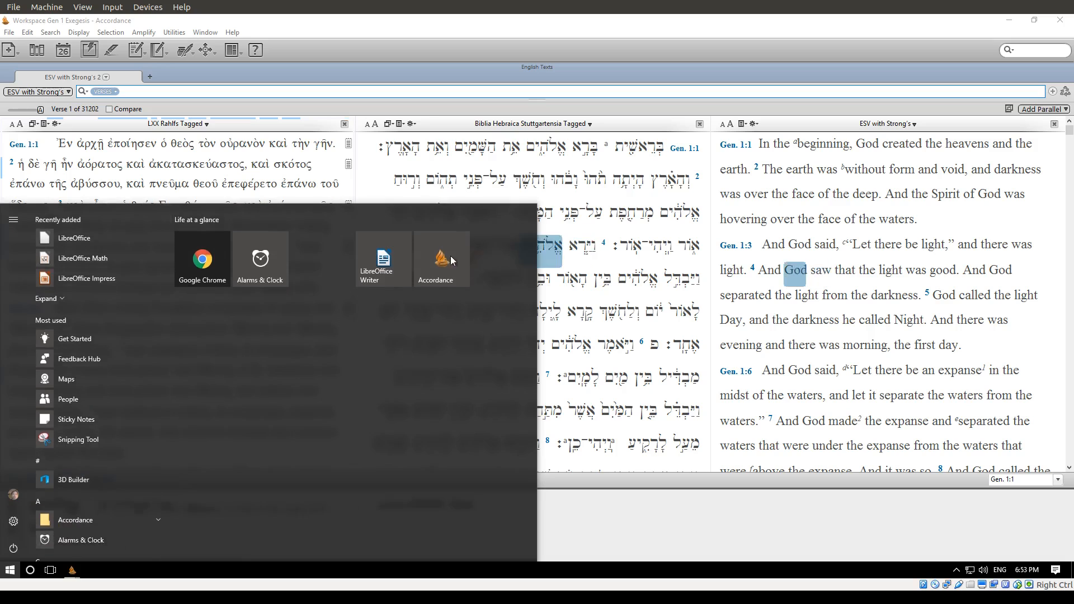
left_click(392, 256)
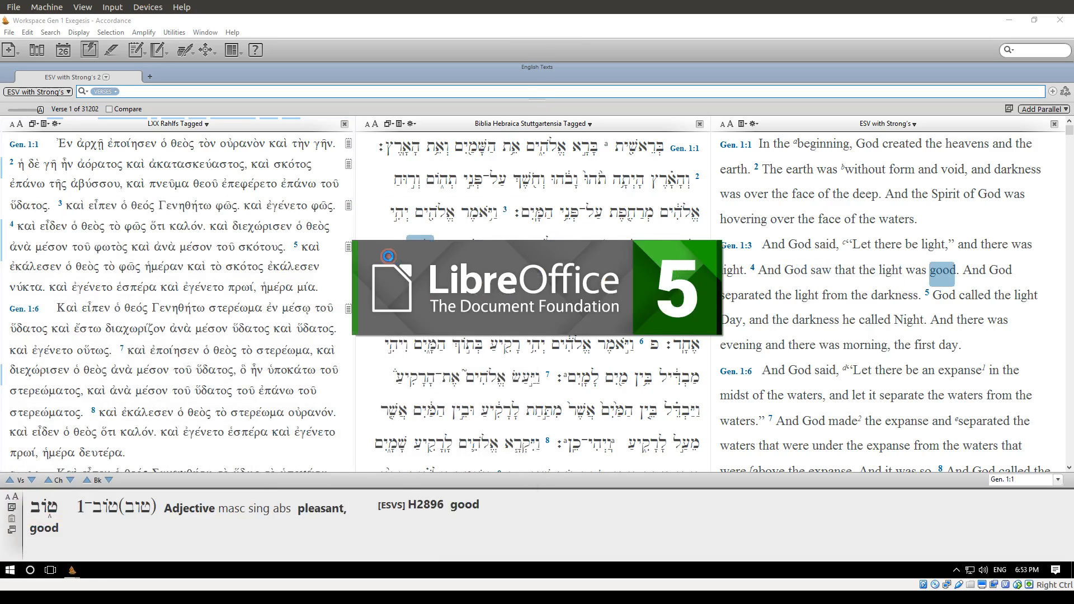
left_click_drag(317, 23, 1071, 22)
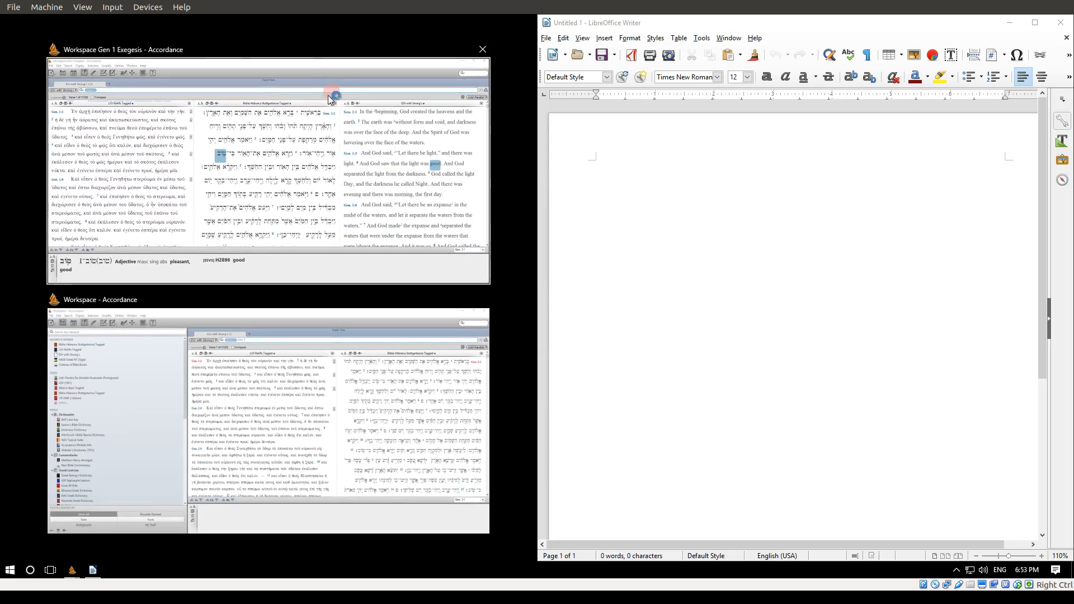
left_click(330, 93)
Switch to the other open Accordance workspace, close it, and return to the blank Writer document.
key("alt+Tab")
key("Tab")
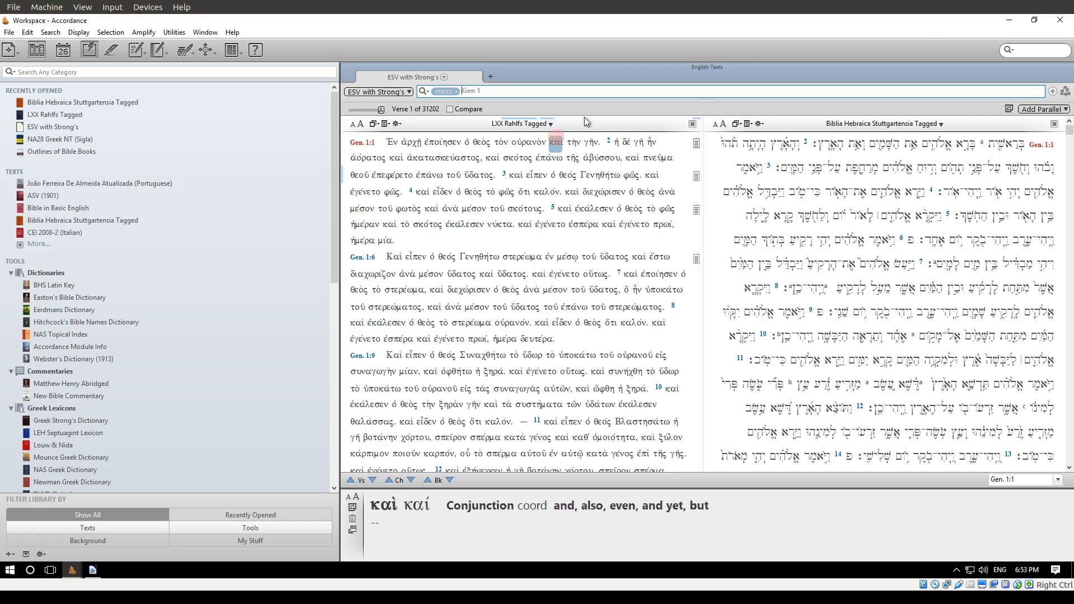
left_click(1060, 20)
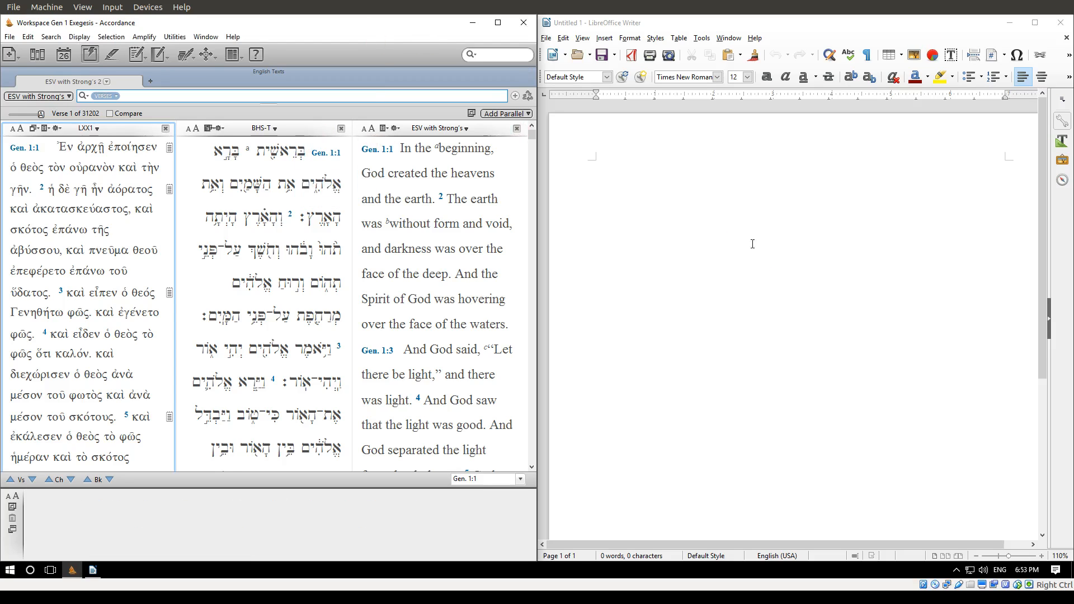
left_click(790, 298)
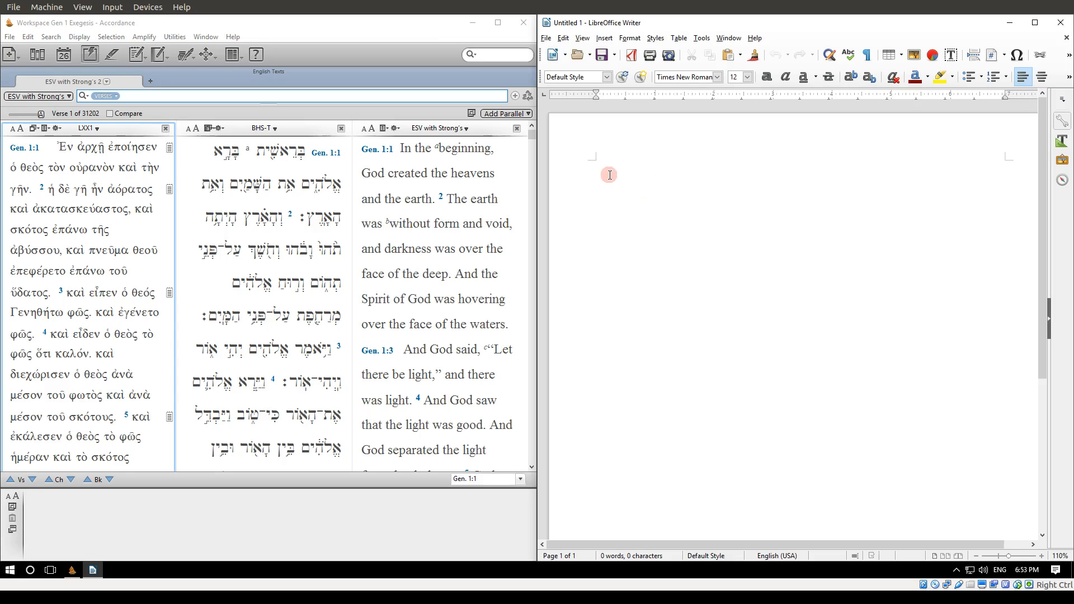
Select the opening Hebrew words of Gen. 1:1 in BHS-T and write "This is a sample text [Hebrew Text]. Therefore ..." in the Writer document.
mouse_move(404, 173)
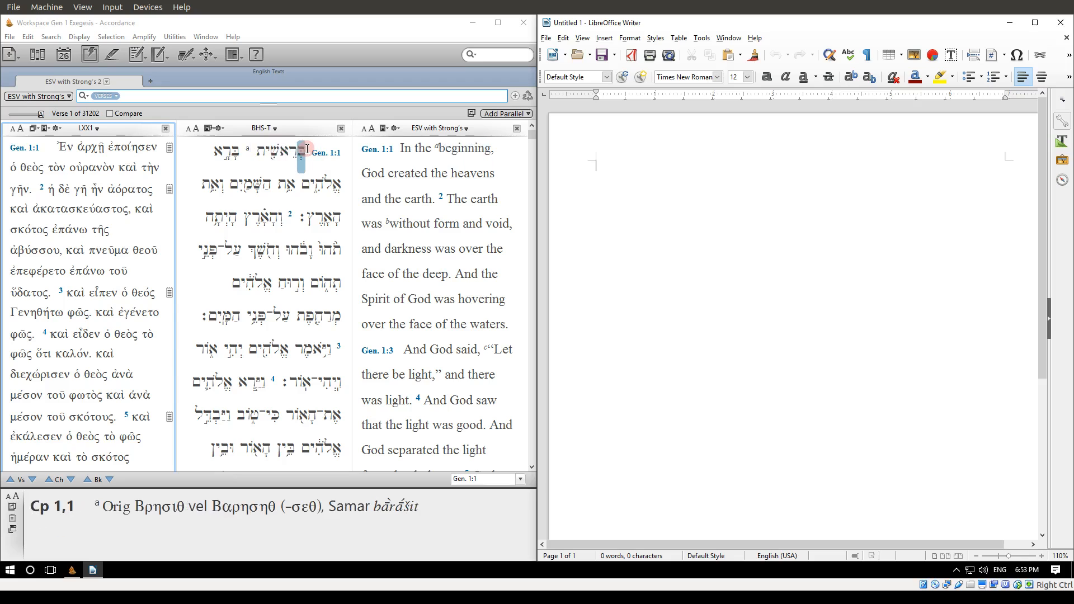
left_click_drag(307, 149, 280, 188)
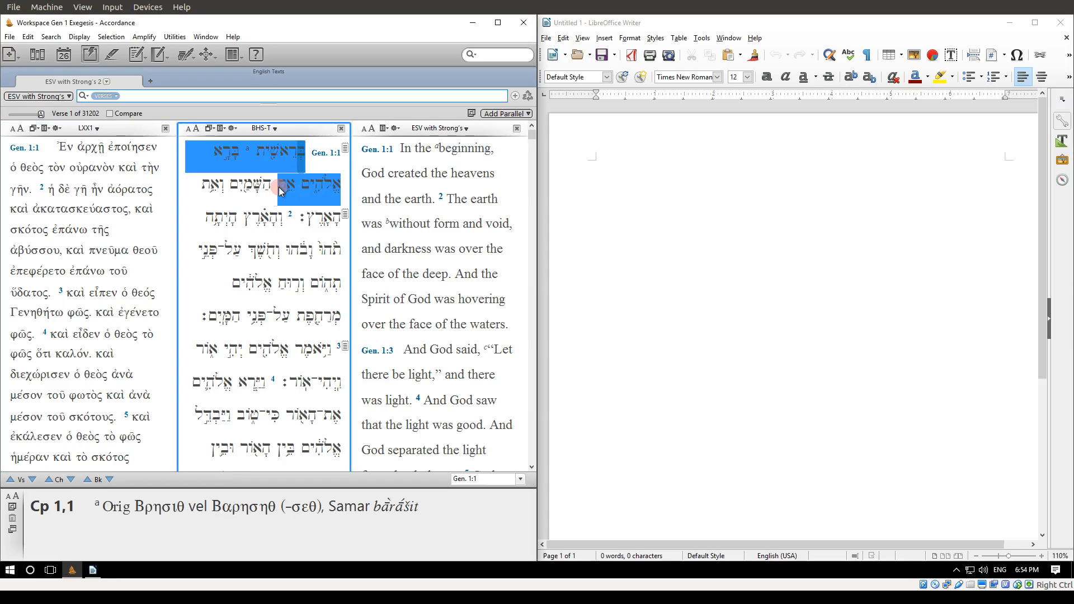
left_click(625, 178)
type("This is a sample text [")
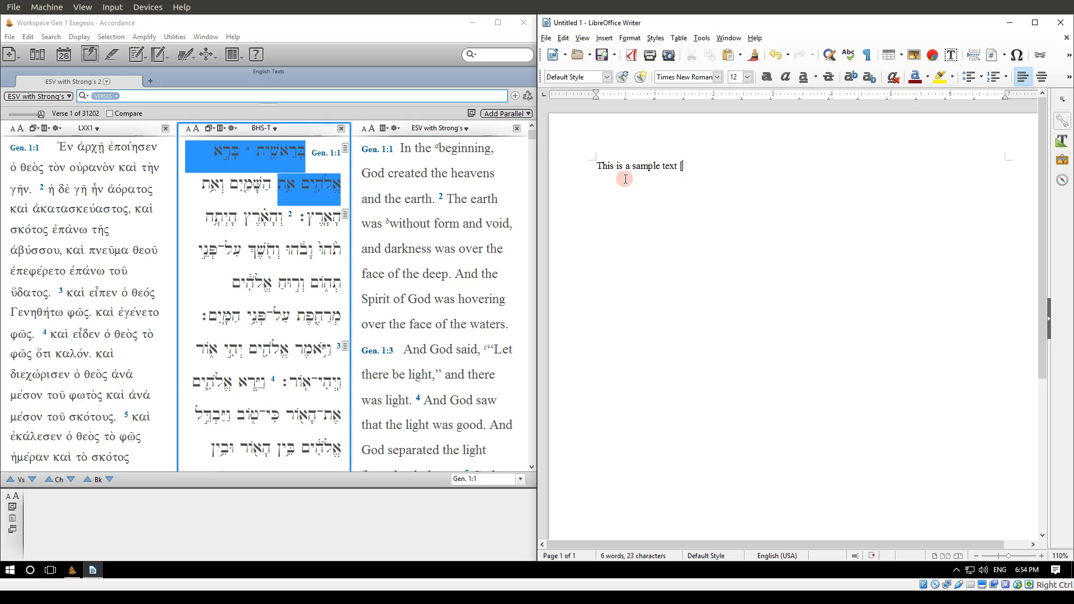
type("Text].")
type("Therefore ...")
left_click_drag(735, 166, 684, 166)
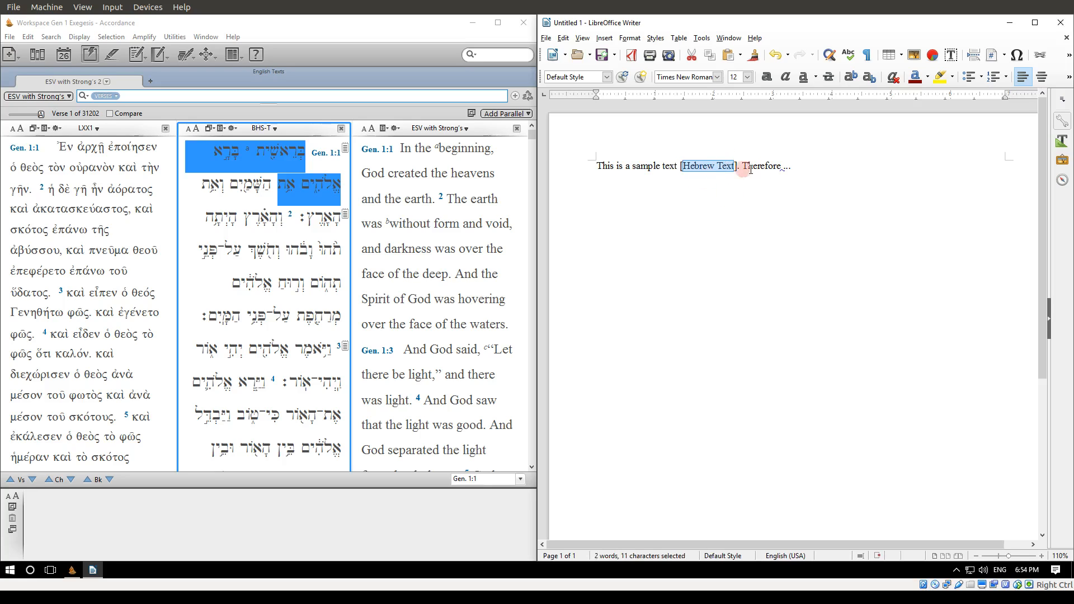
left_click_drag(792, 165, 745, 166)
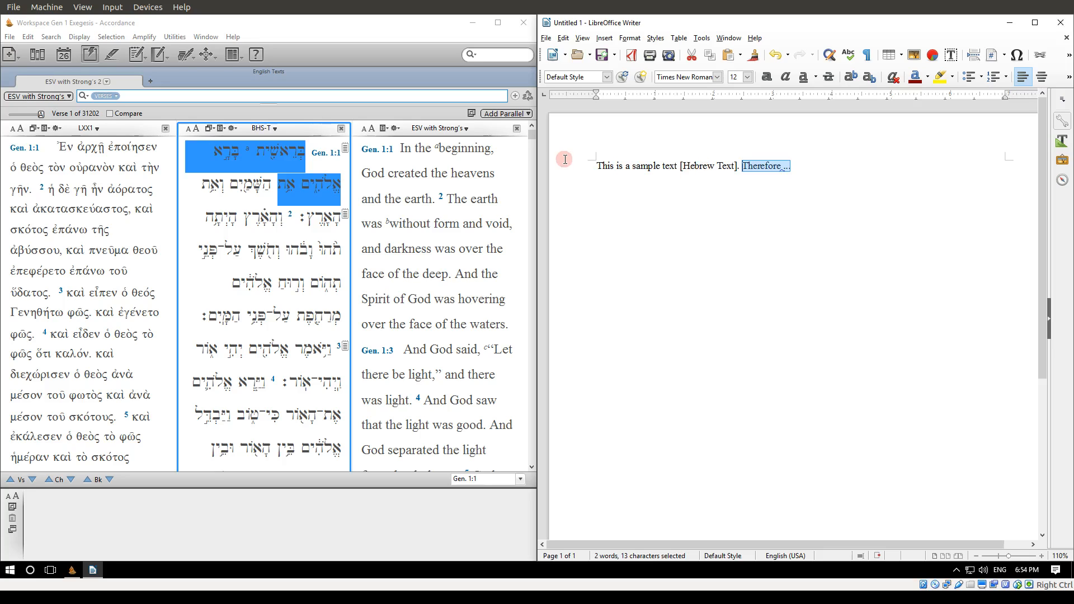
left_click(669, 196)
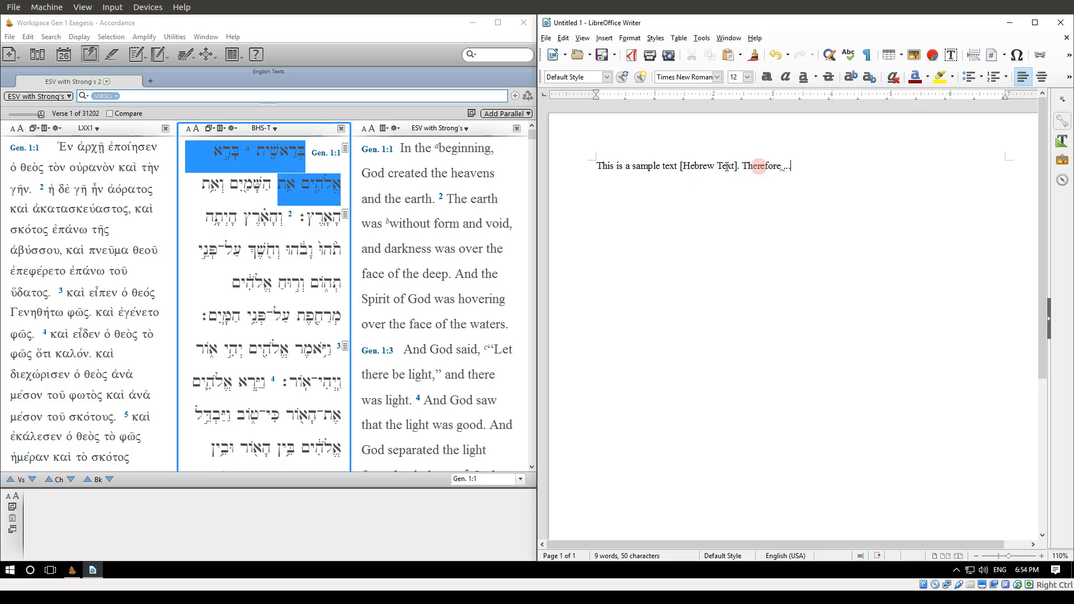
Delete the whole sample sentence from the Writer document.
key("ctrl+shift+Right")
key("ctrl+shift+Right")
key("ctrl+shift+Right")
key("ctrl+shift+Right")
key("ctrl+shift+Right")
key("ctrl+shift+Right")
key("ctrl+shift+Right")
key("ctrl+shift+Right")
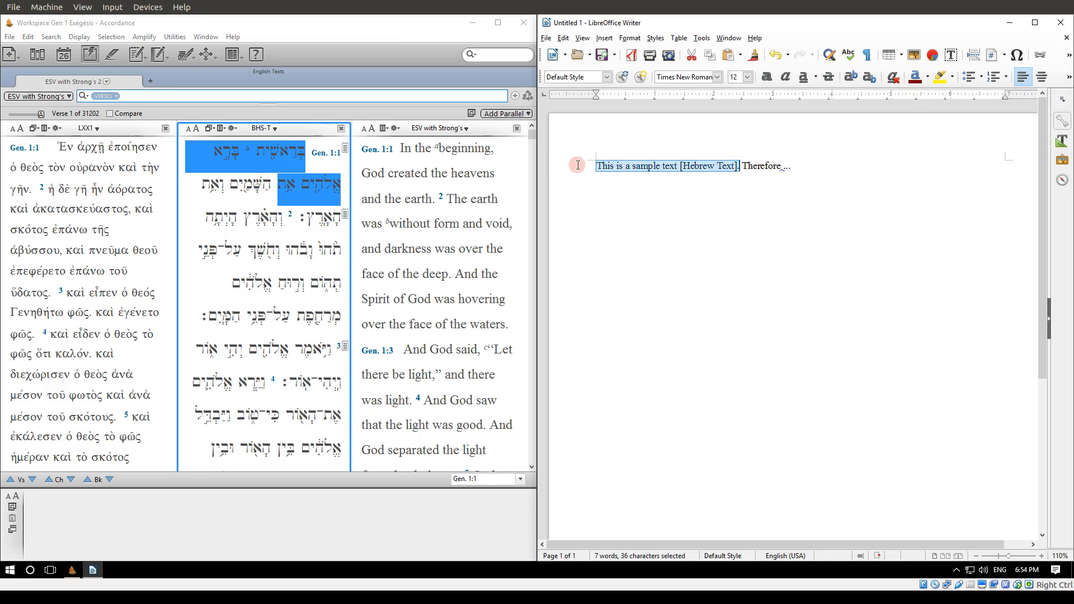
key("Delete")
key("Delete")
key("Delete")
key("Delete")
key("Delete")
key("Delete")
key("Delete")
key("Delete")
key("Delete")
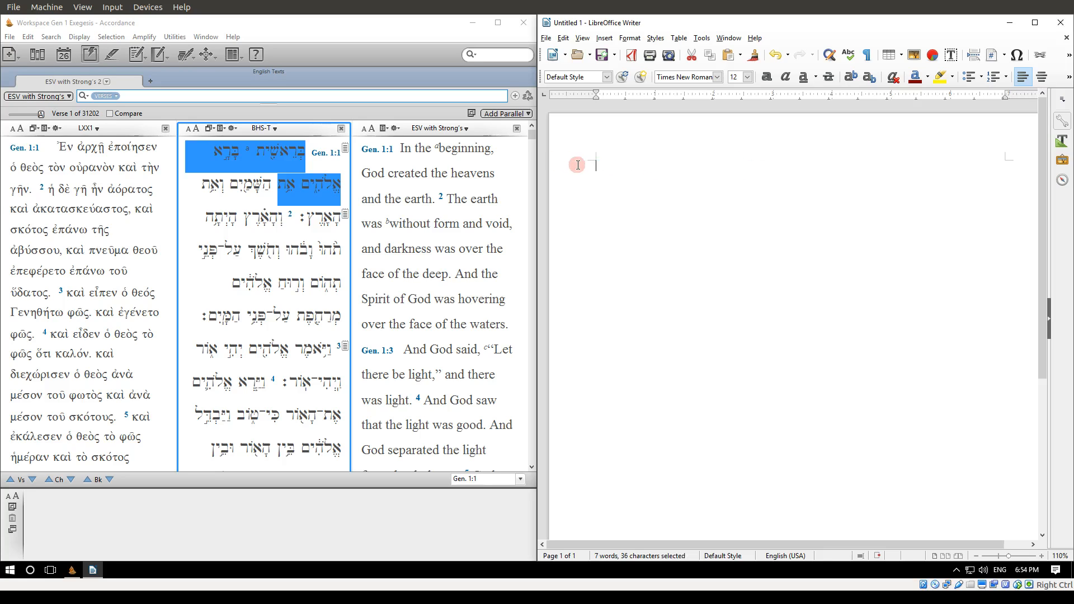
Open Accordance's Unicode Display preferences and set the Greek original language font to Times New Roman.
left_click(28, 37)
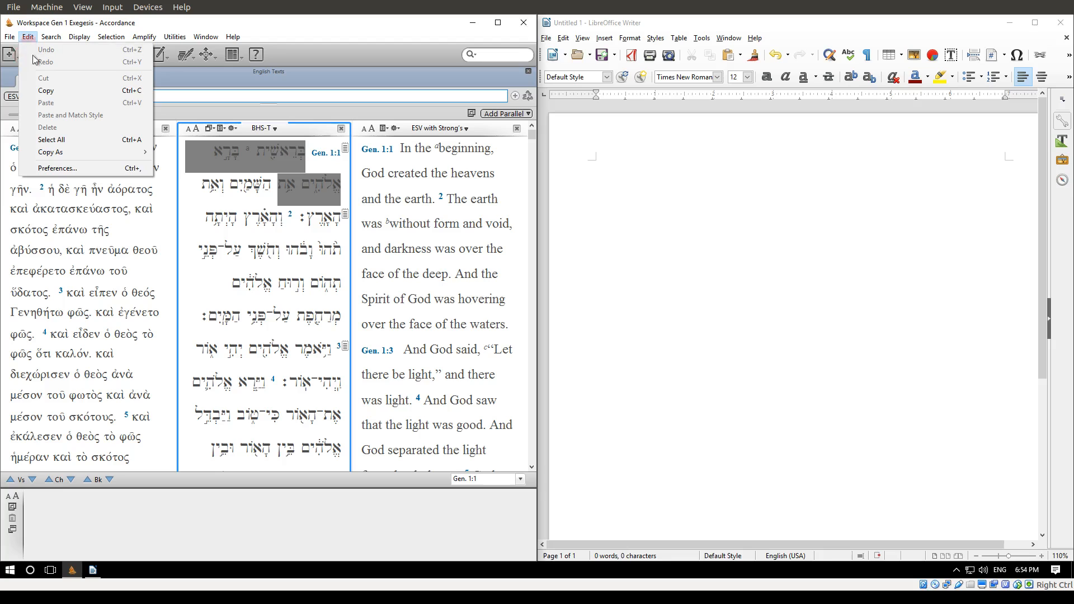
left_click(62, 169)
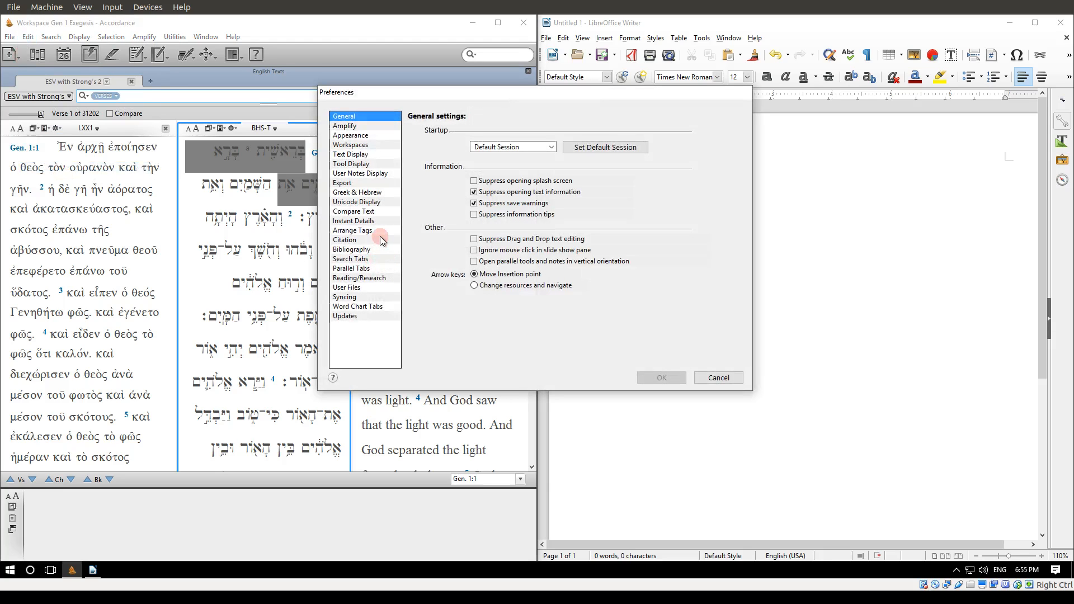
left_click(360, 202)
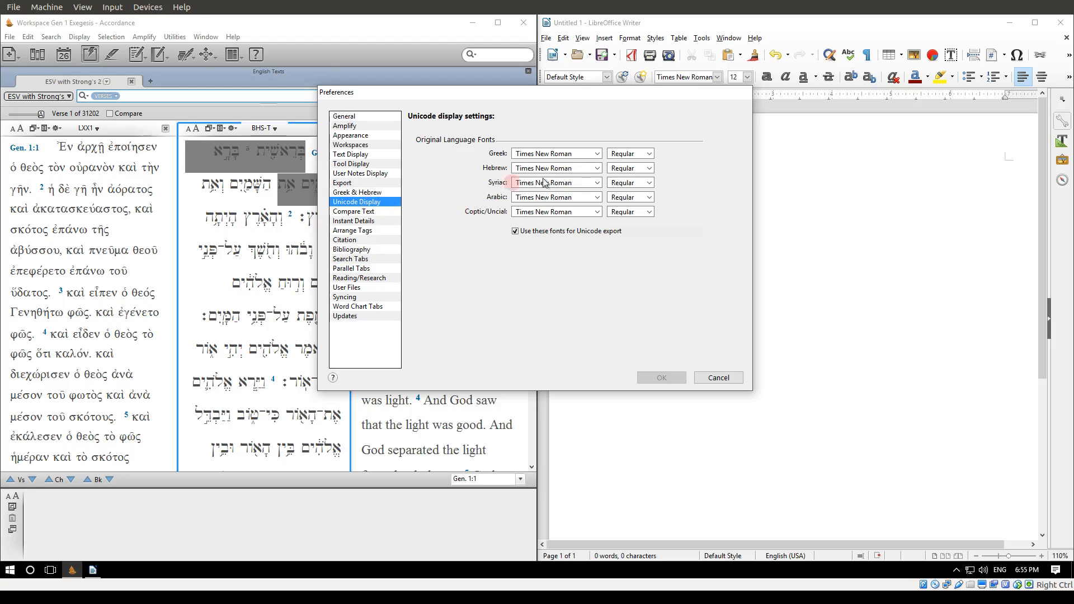
left_click(569, 154)
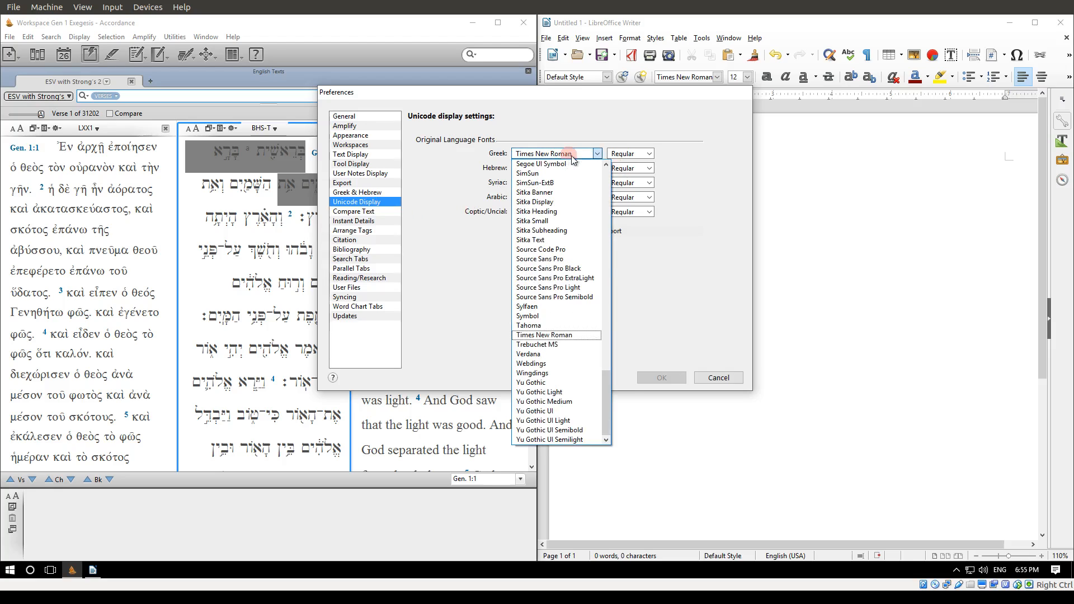
left_click(620, 190)
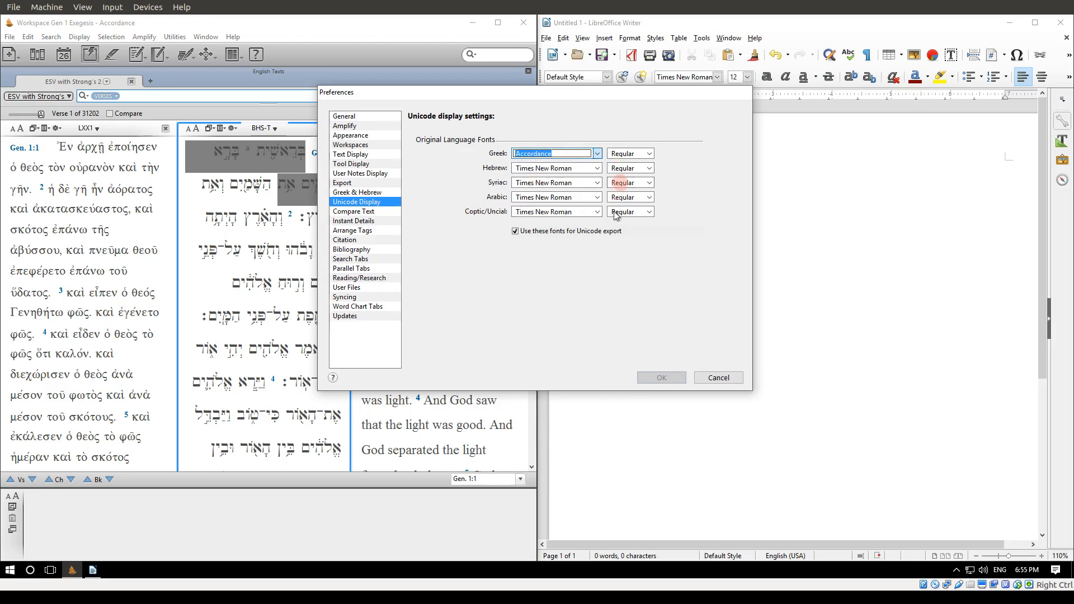
left_click(560, 157)
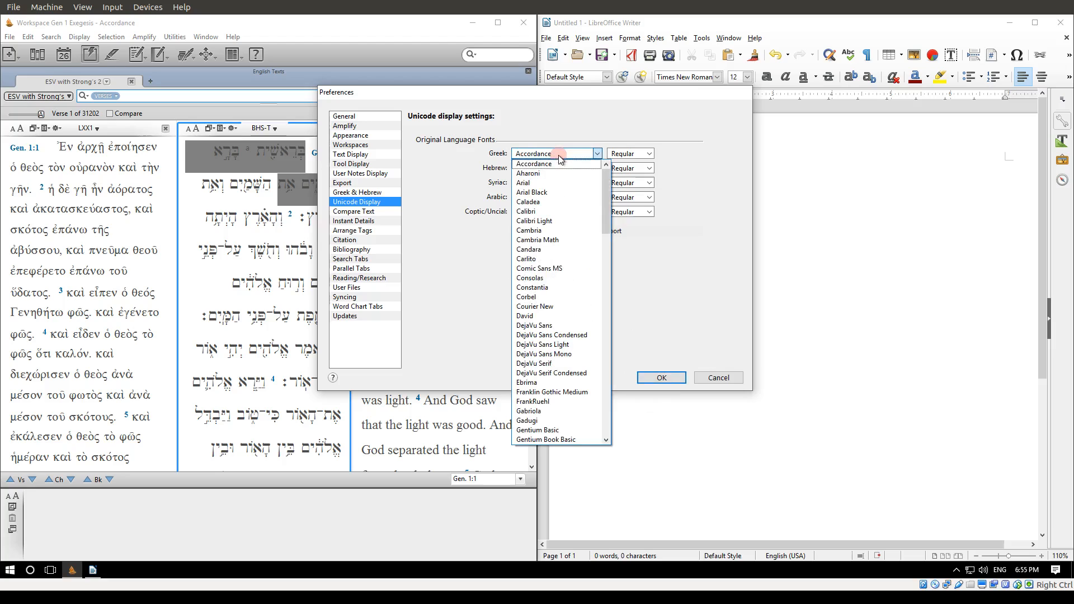
key("t")
key("i")
key("Tab")
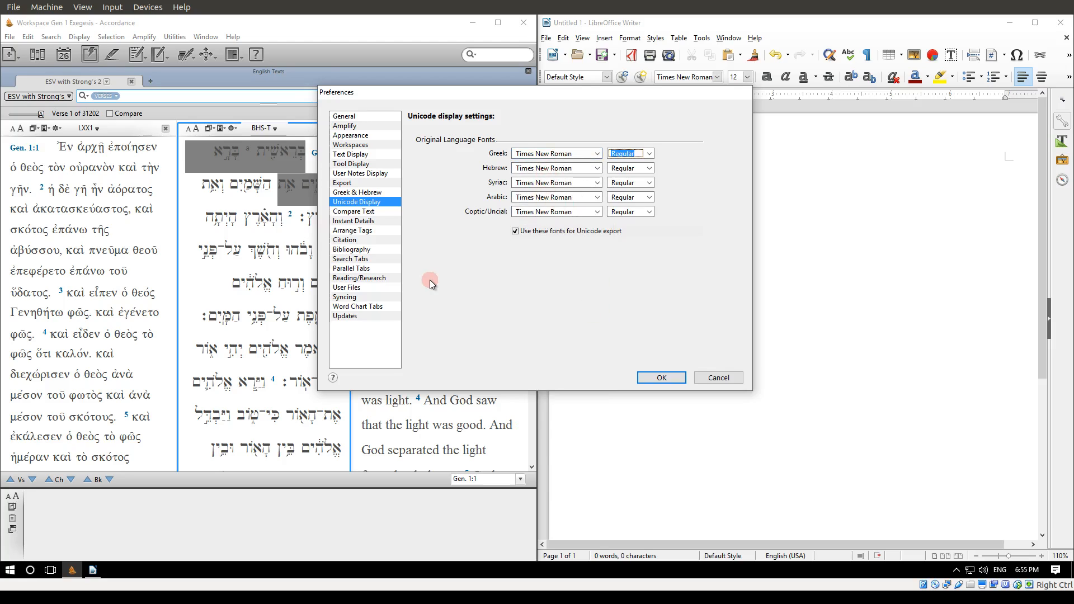
Enable the default font Times New Roman Regular for Unicode export in the Export preferences and save the settings.
left_click(372, 193)
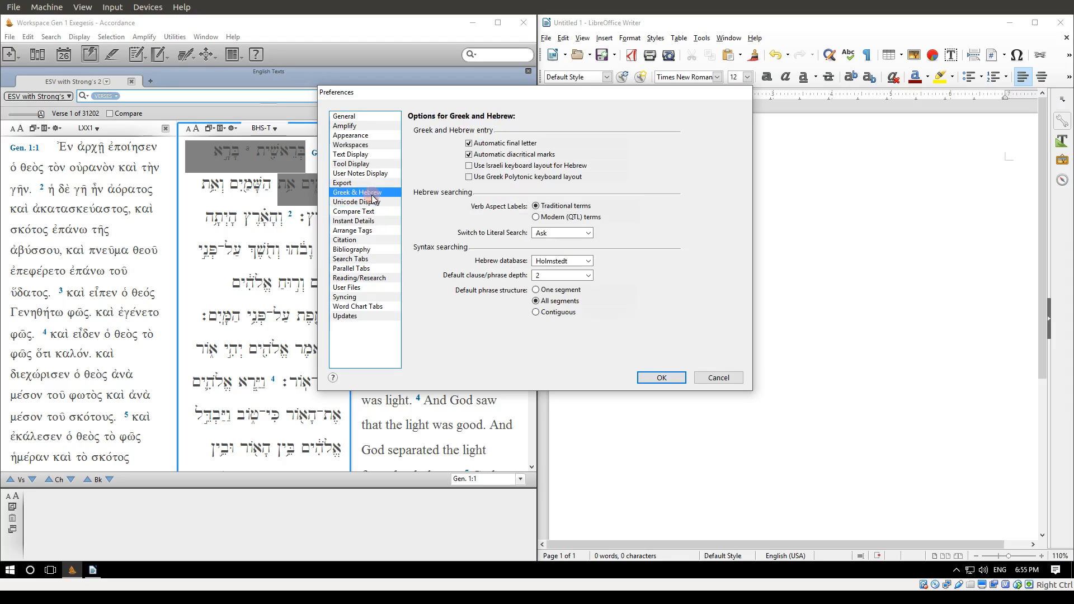
left_click(376, 185)
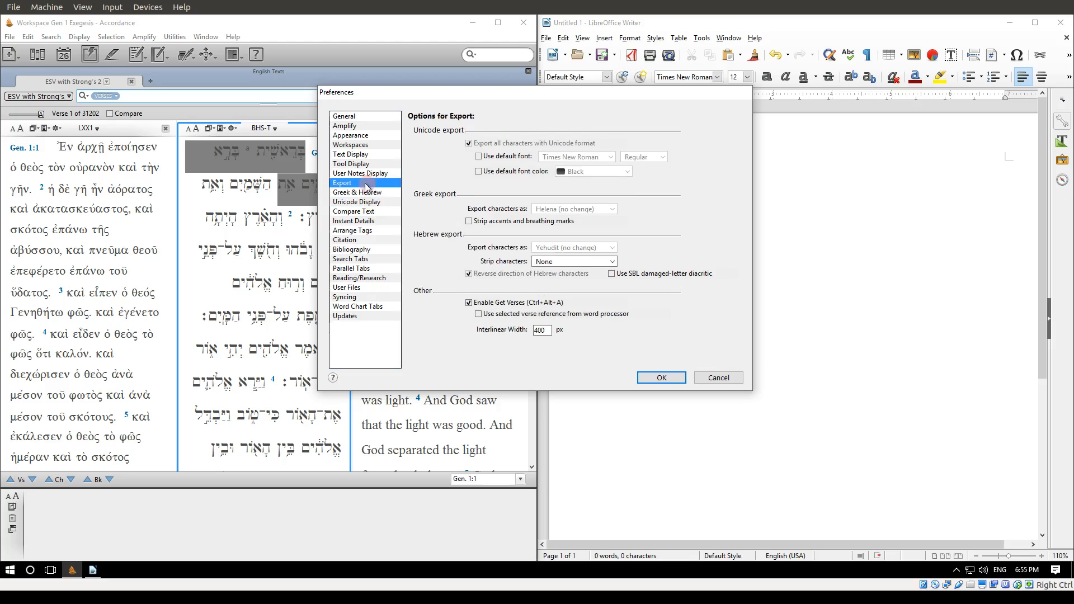
left_click(468, 145)
left_click(478, 156)
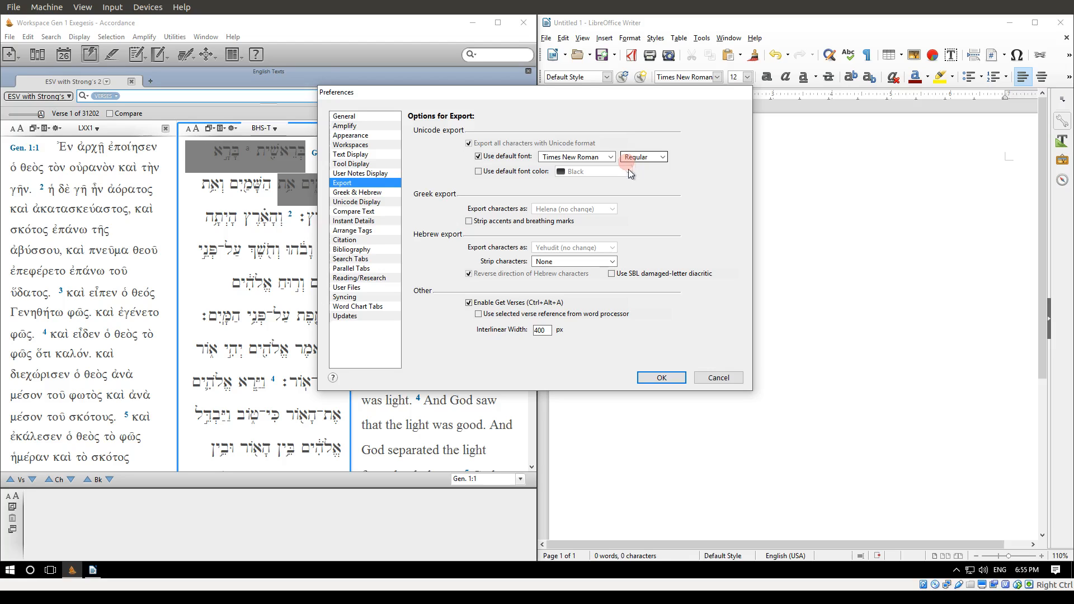
left_click(660, 379)
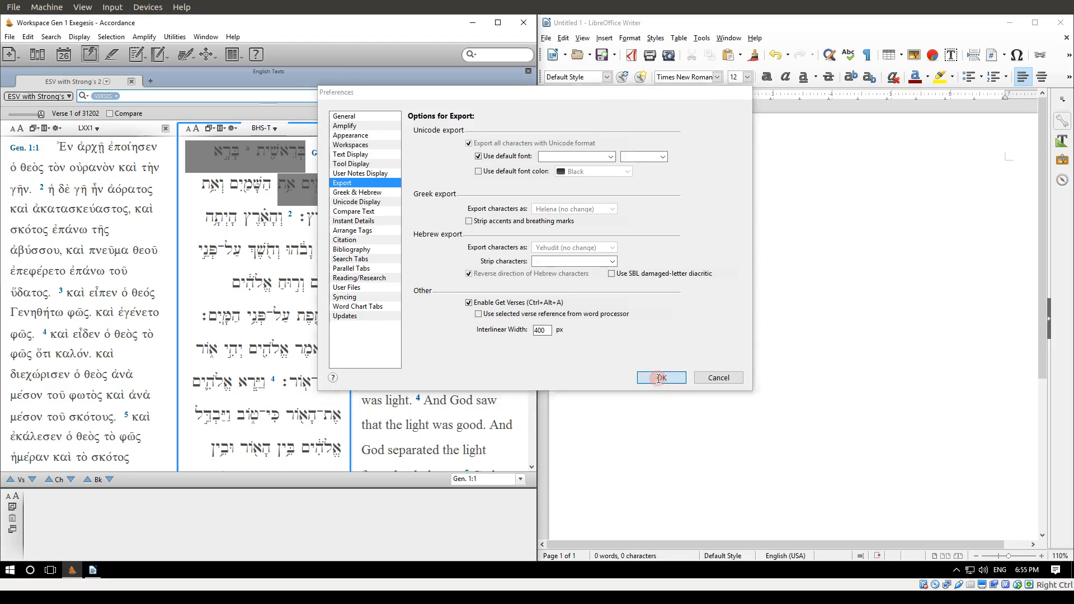
Select the BHS-T passage from the second line of Gen. 1:1 into verse 2 and return to the Writer document.
mouse_move(236, 185)
left_click(219, 157)
left_click_drag(217, 160, 246, 288)
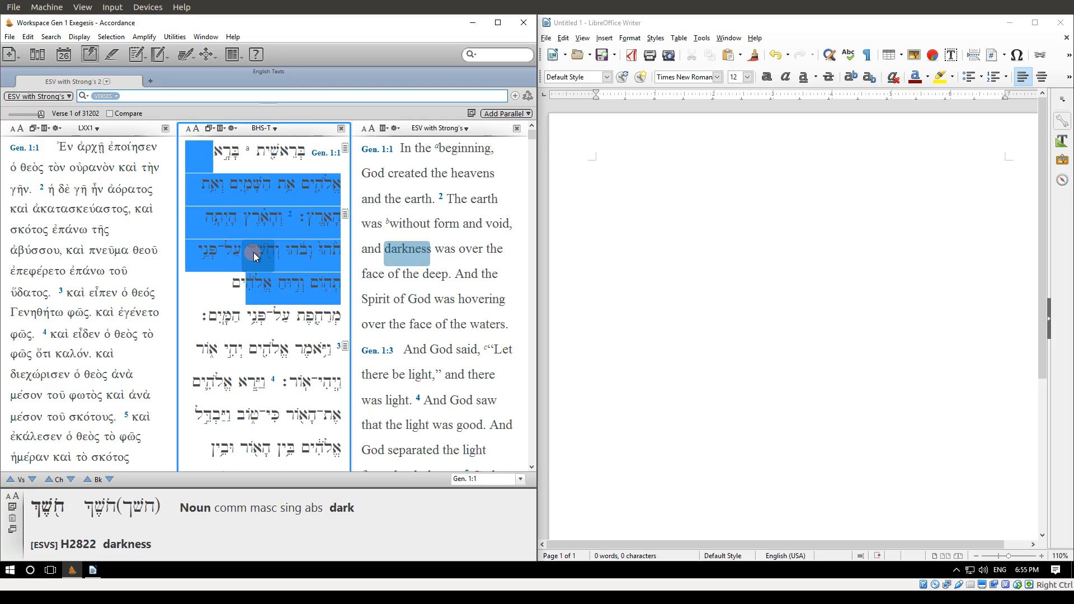
left_click(643, 187)
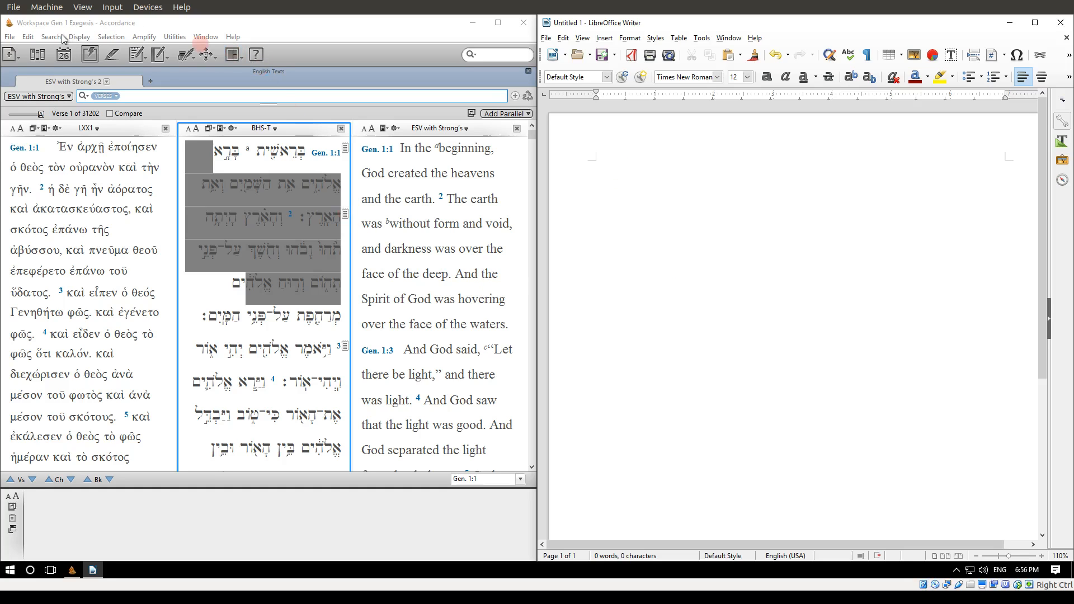
Review the Export, Text Display, Greek & Hebrew and Tool Display preferences, cancel the dialog and return to the Writer document.
left_click(28, 37)
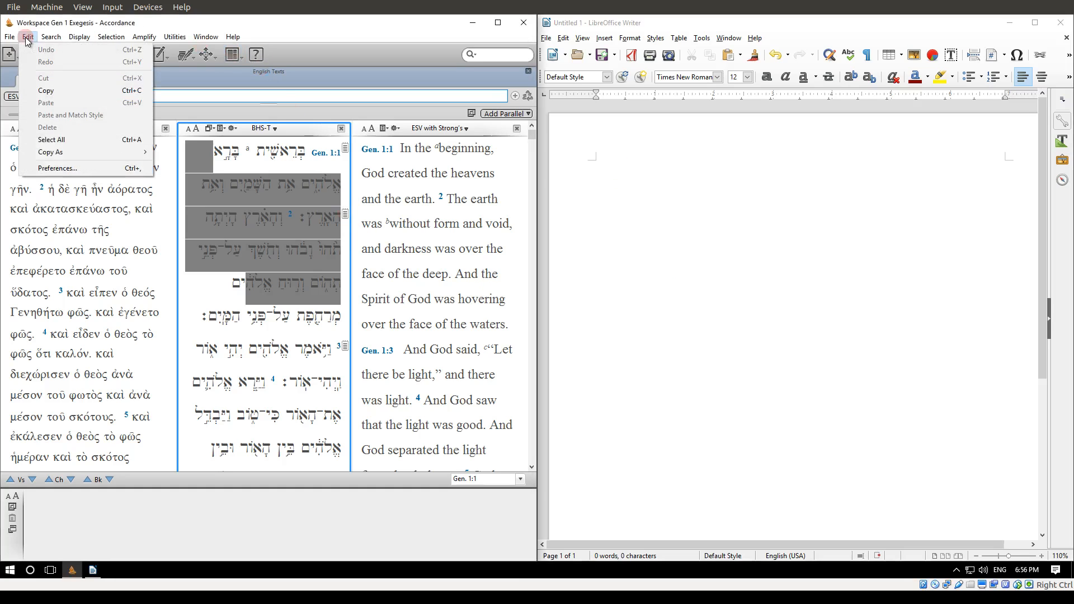
left_click(60, 168)
left_click(527, 327)
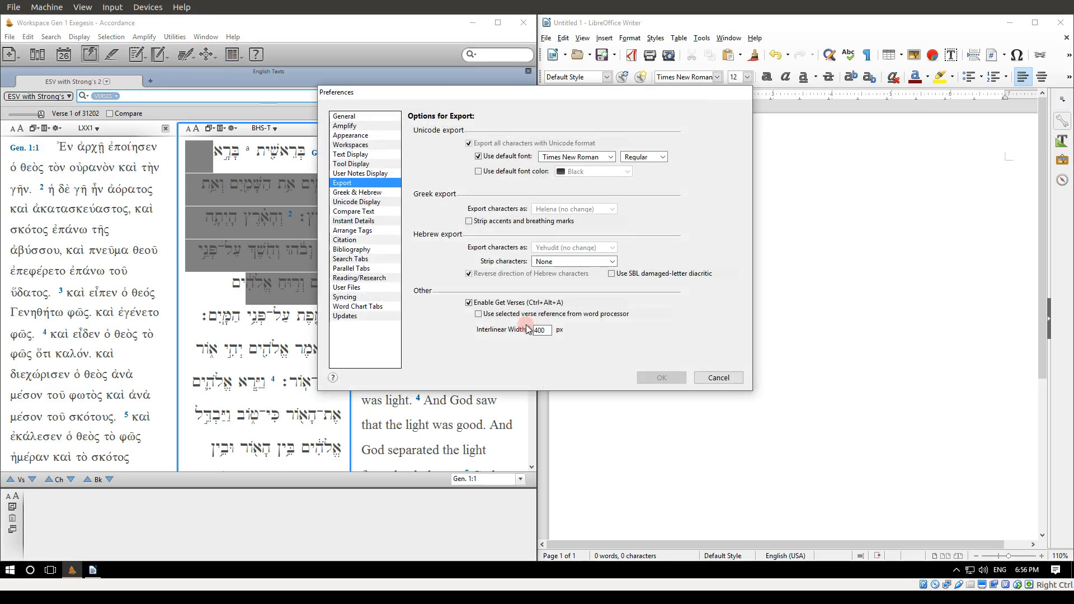
left_click(360, 156)
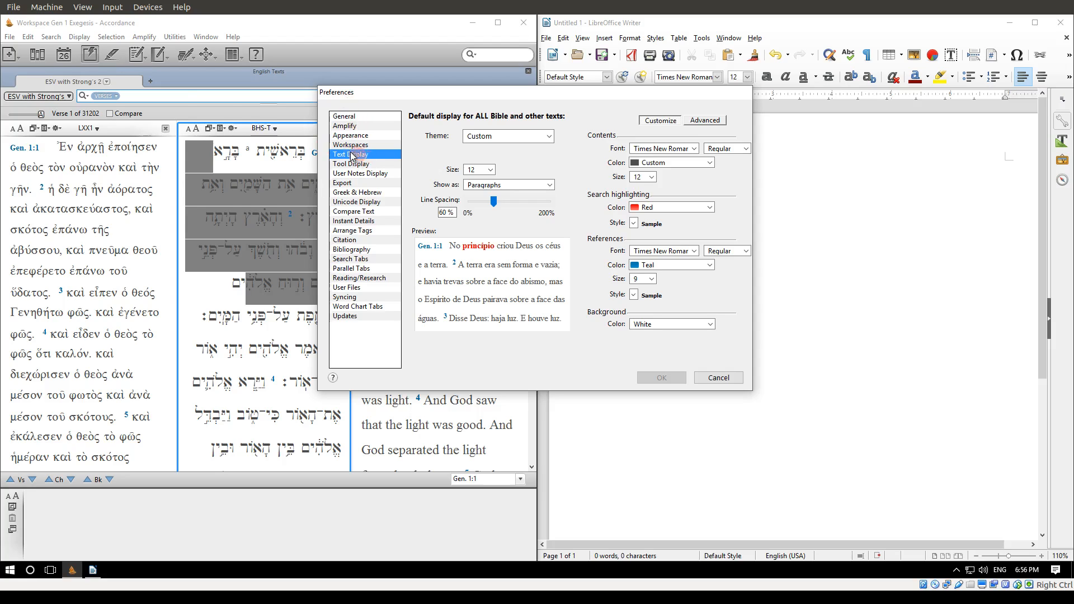
left_click(679, 150)
left_click(361, 192)
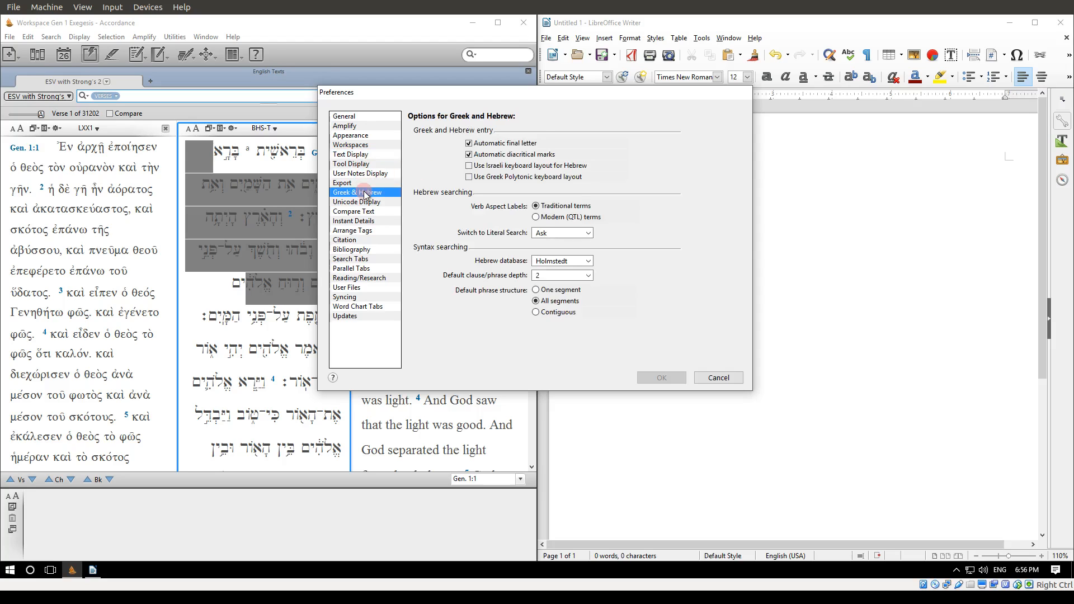
left_click(360, 164)
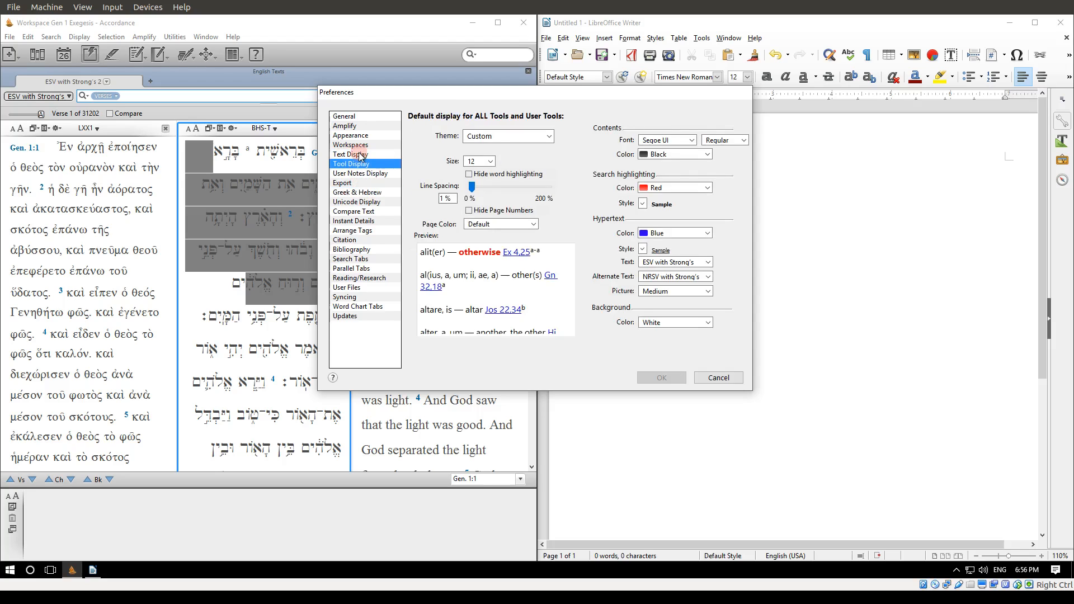
left_click(361, 155)
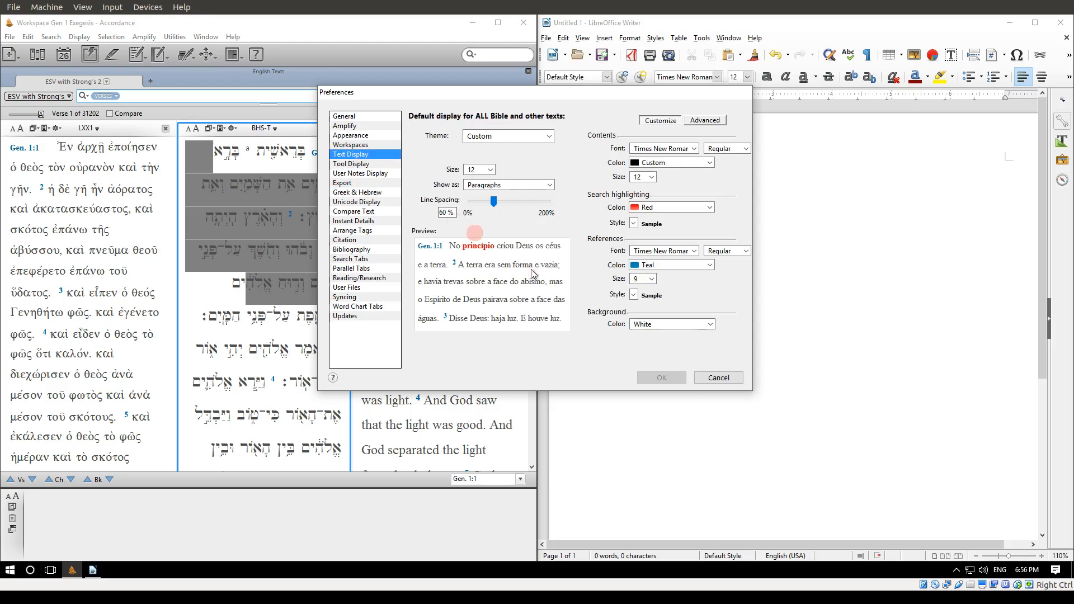
left_click(715, 379)
left_click(616, 170)
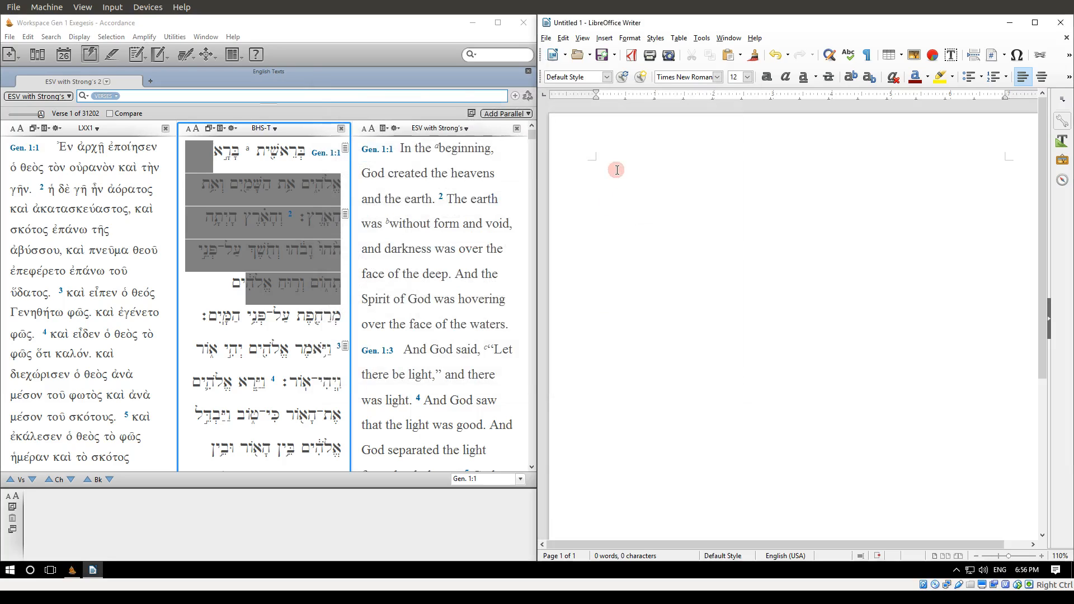
Write "This is a text from Gen 1:1" at the start of the empty Writer document.
type("This")
type("h")
key("BackSpace")
type(":1")
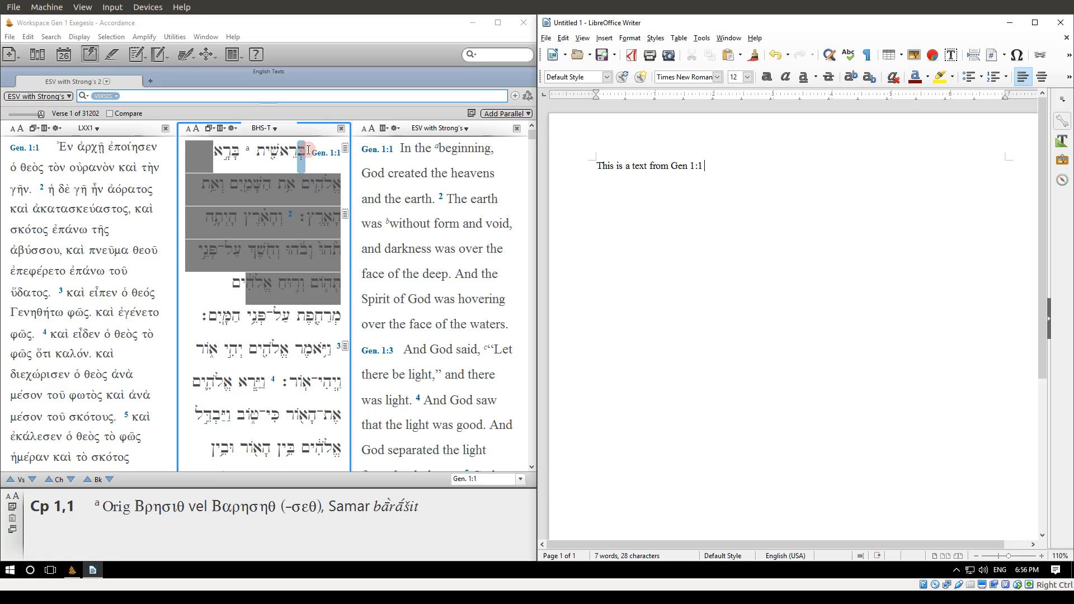
Copy the Hebrew text of Gen. 1:1 from Accordance's BHS-T pane and paste it after "Gen 1:1" in the Writer document.
left_click(301, 168)
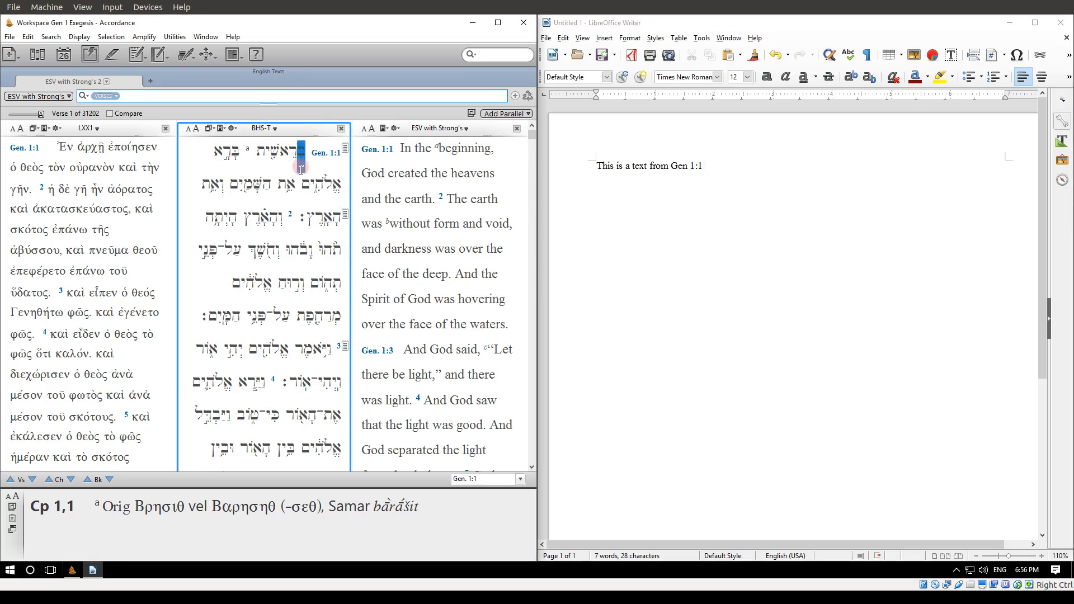
left_click_drag(305, 150, 319, 210)
key("ctrl+c")
left_click(740, 163)
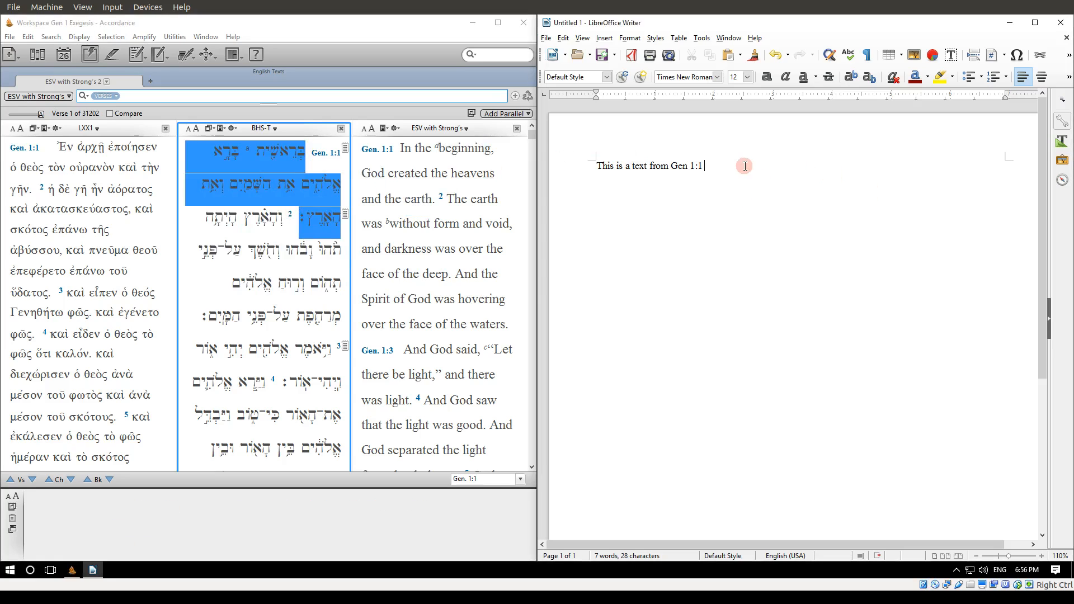
key("ctrl+v")
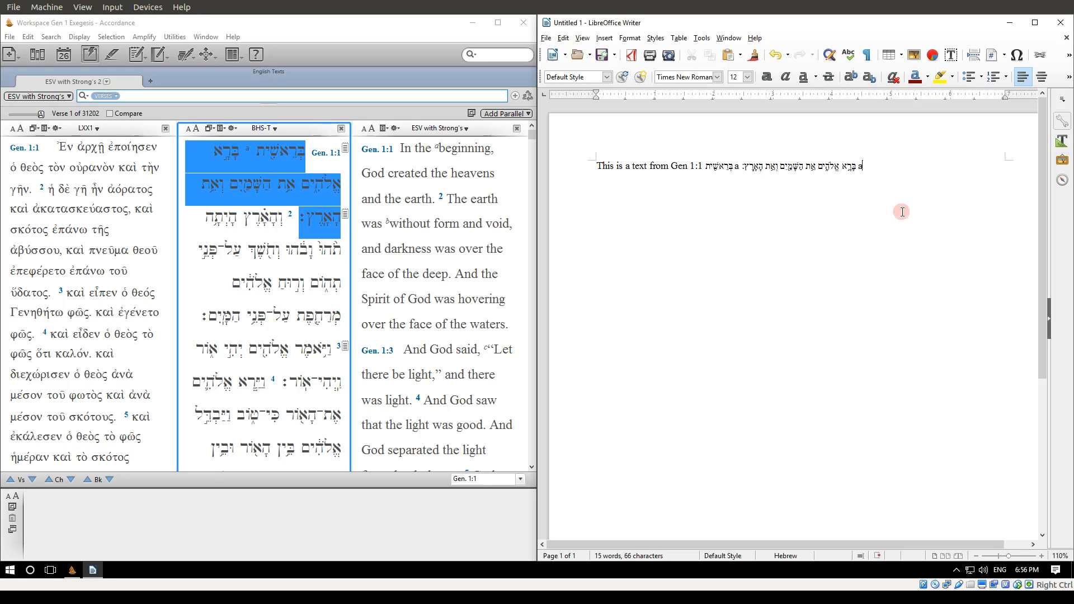
Continue the line with "and this is a text from the Greek Gen 1:1" and insert verse 1 copied from Accordance's LXX1 pane.
type("and this is a text from ")
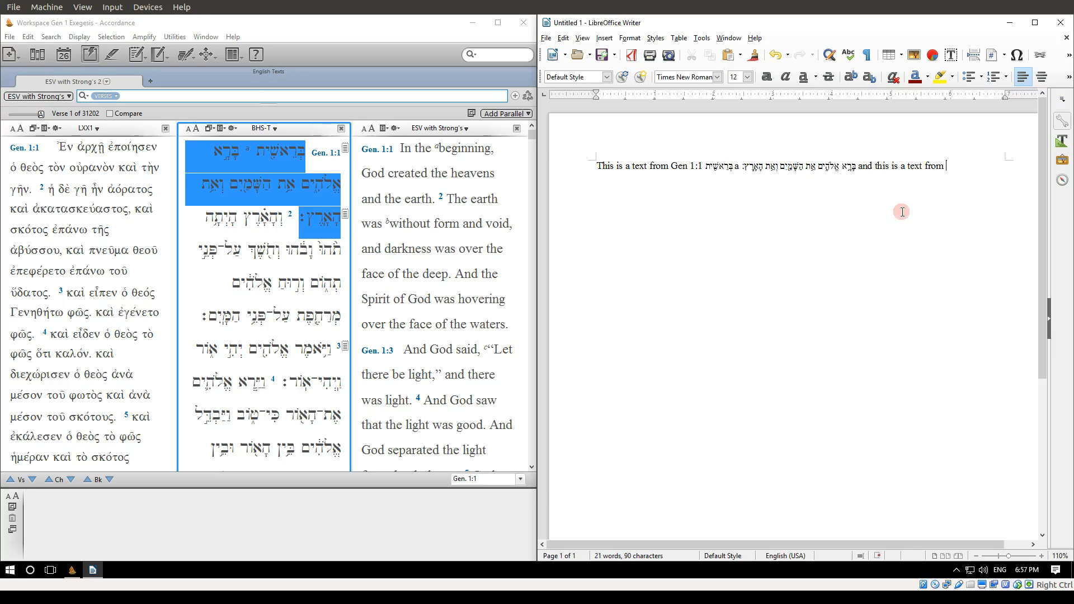
type("the Greek GEn 1:1")
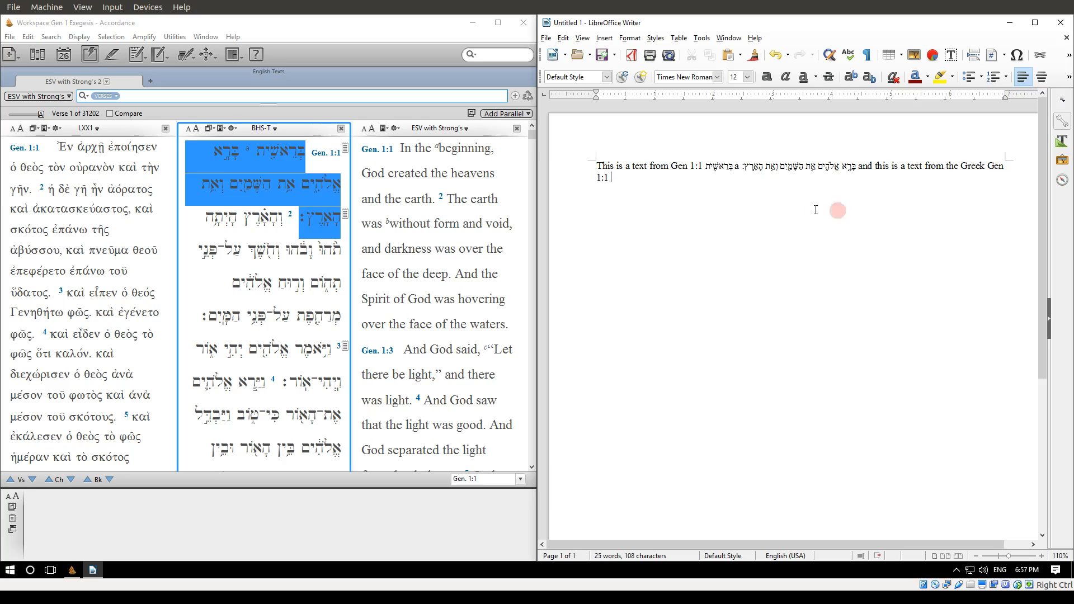
left_click_drag(57, 147, 35, 190)
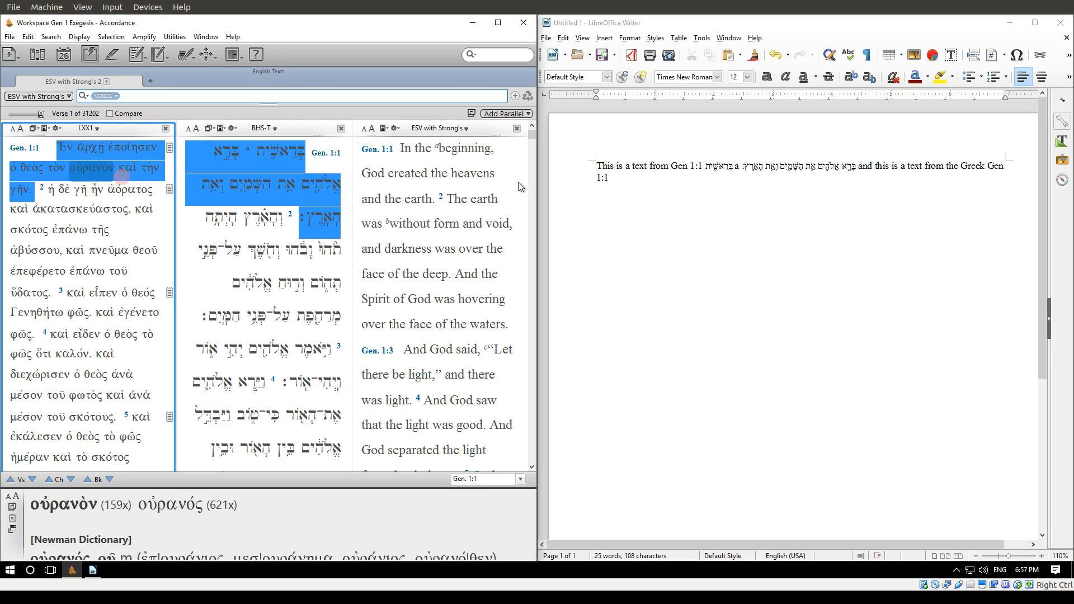
left_click(690, 181)
key("ctrl+v")
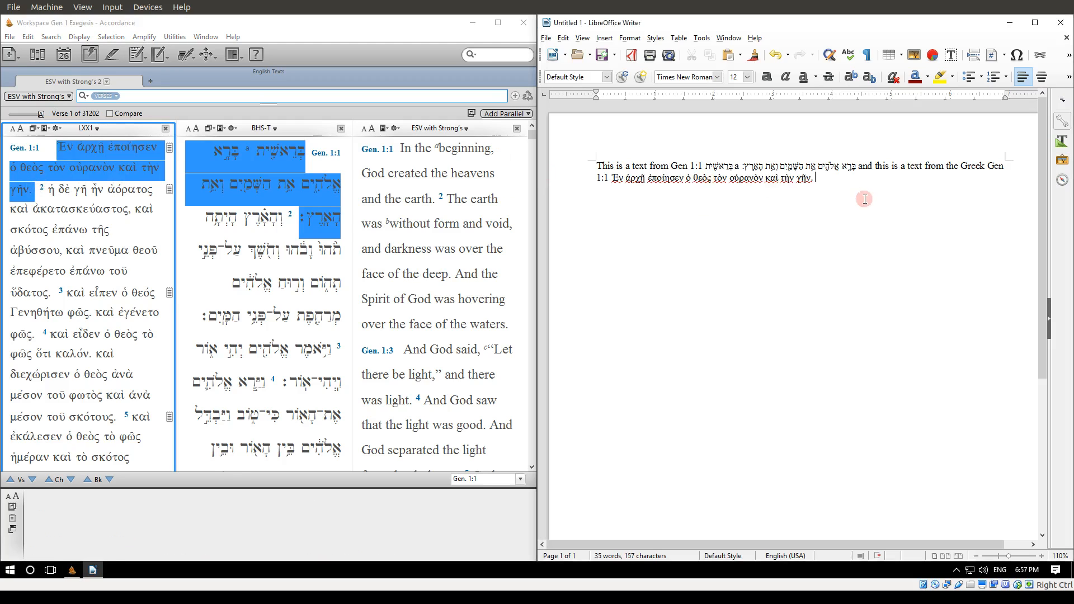
Add "And this is the translation as it is found in the ESV" and insert Gen. 1:1 copied from Accordance's ESV with Strong's pane.
type("And this is the translation as it is found in E")
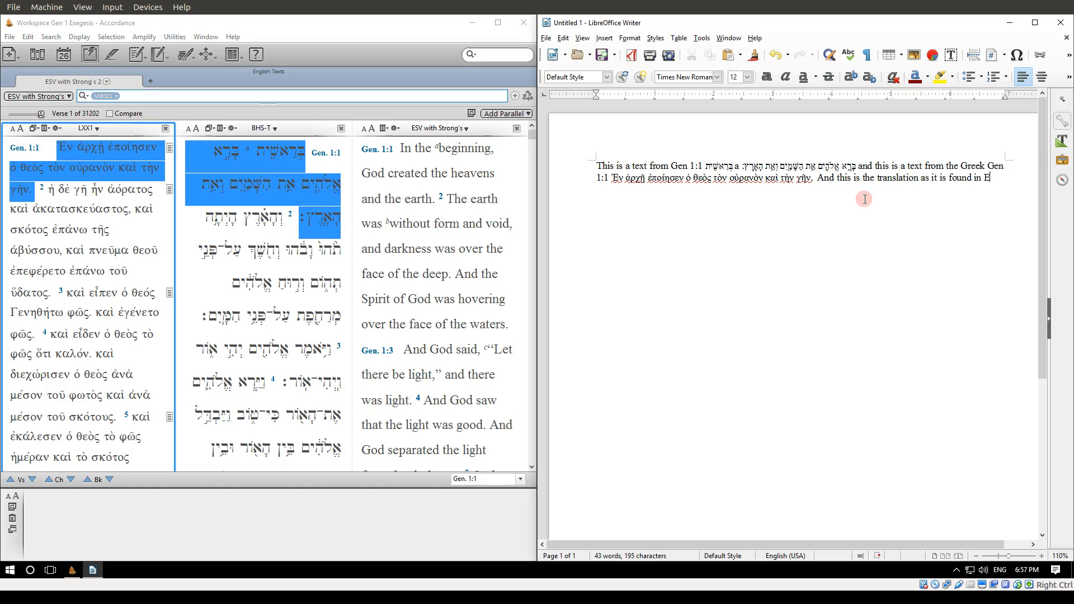
key("BackSpace")
type("SV")
left_click(401, 152)
left_click_drag(400, 152, 434, 201)
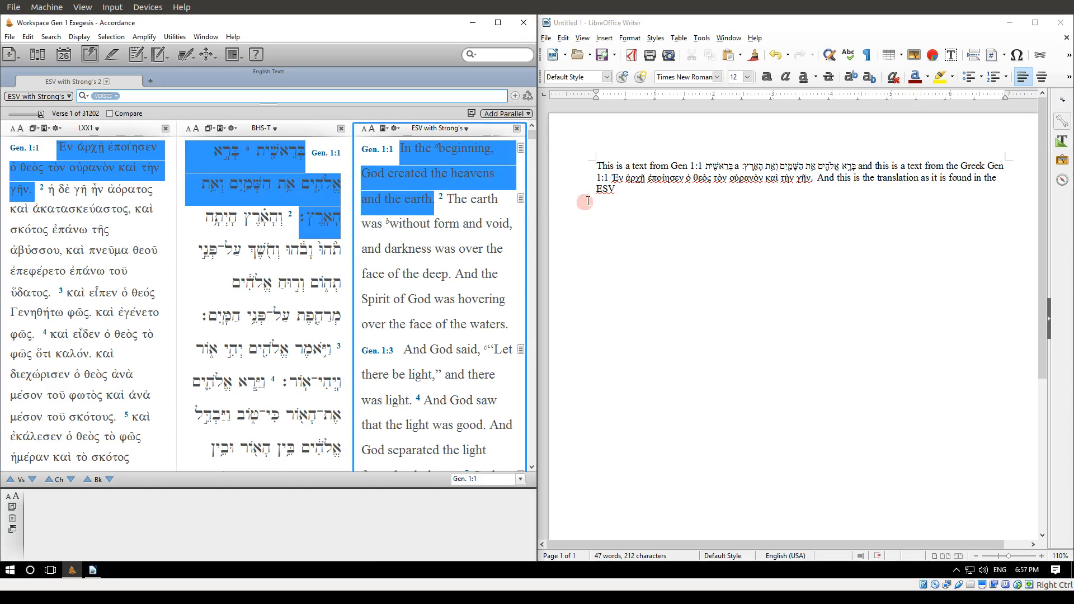
left_click(646, 189)
key("ctrl+v")
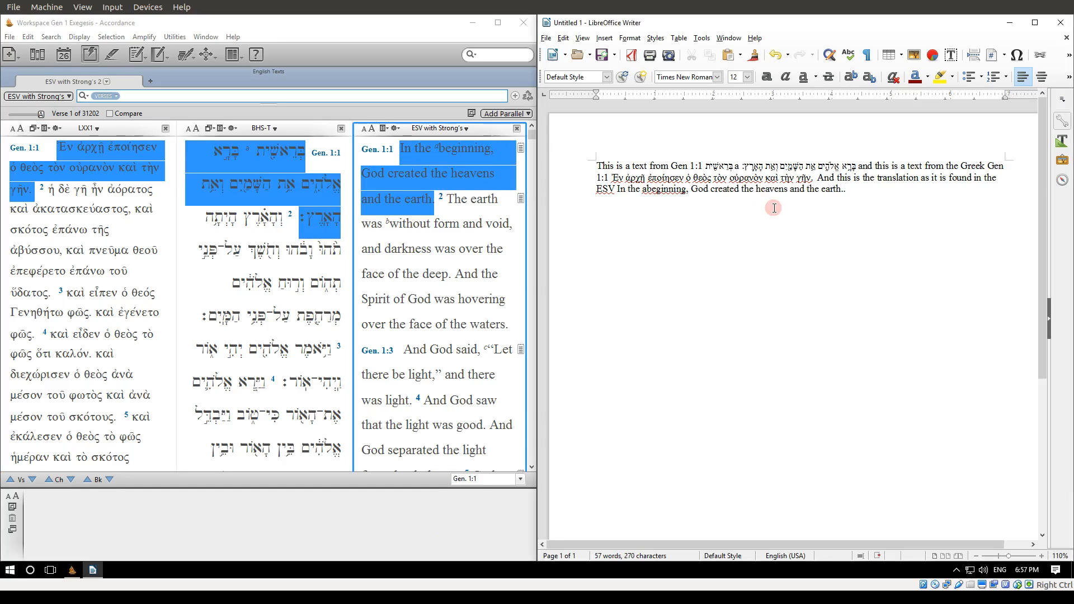
Examine the pasted Hebrew, Greek and English text up close in the Writer document.
scroll(777, 202, "up", 4)
scroll(778, 202, "up", 3)
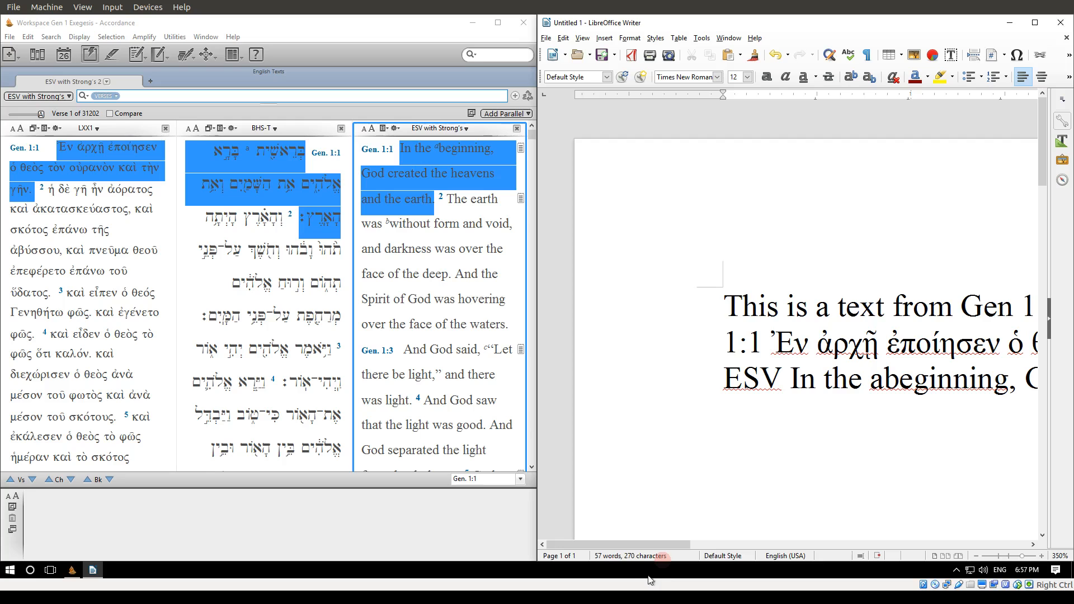
left_click_drag(670, 547, 810, 538)
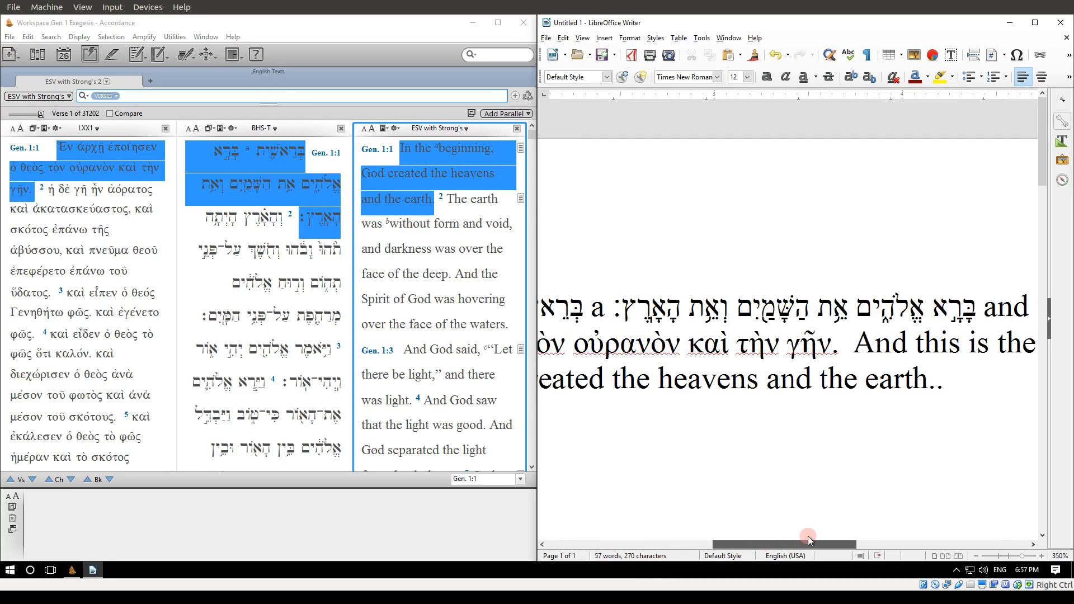
scroll(787, 337, "down", 4)
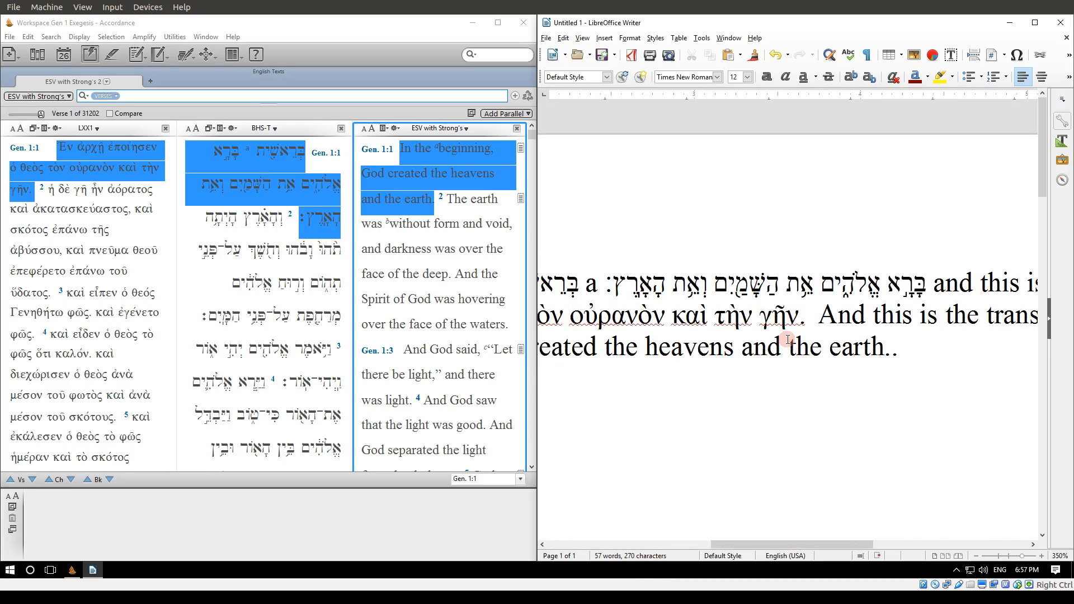
left_click(787, 338)
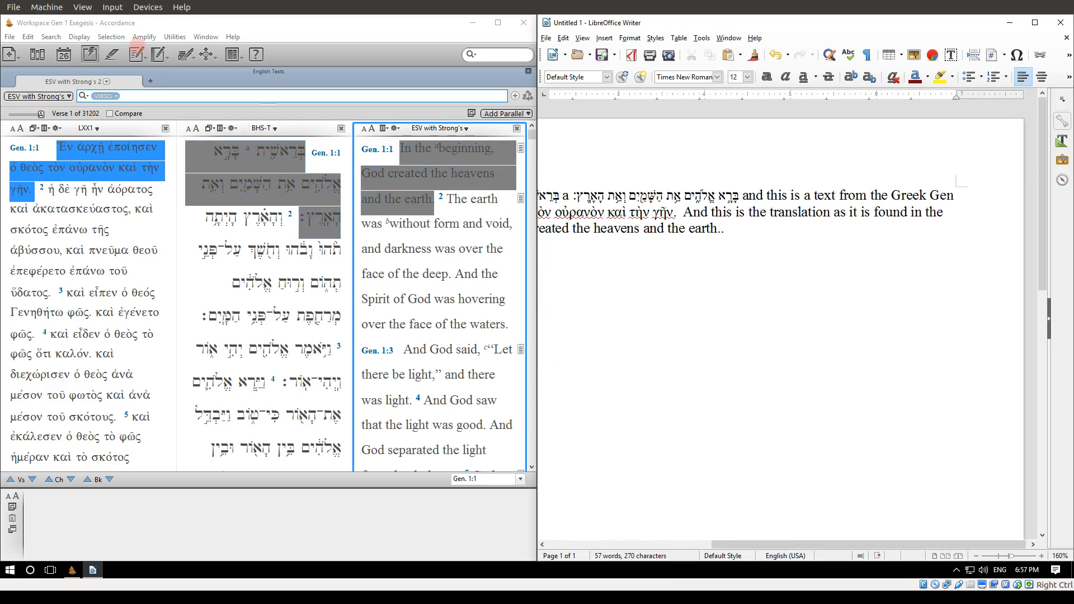
Review Accordance's Export, Greek & Hebrew and Unicode Display preferences, cancel the dialog and return to the whole Writer paragraph.
left_click(29, 38)
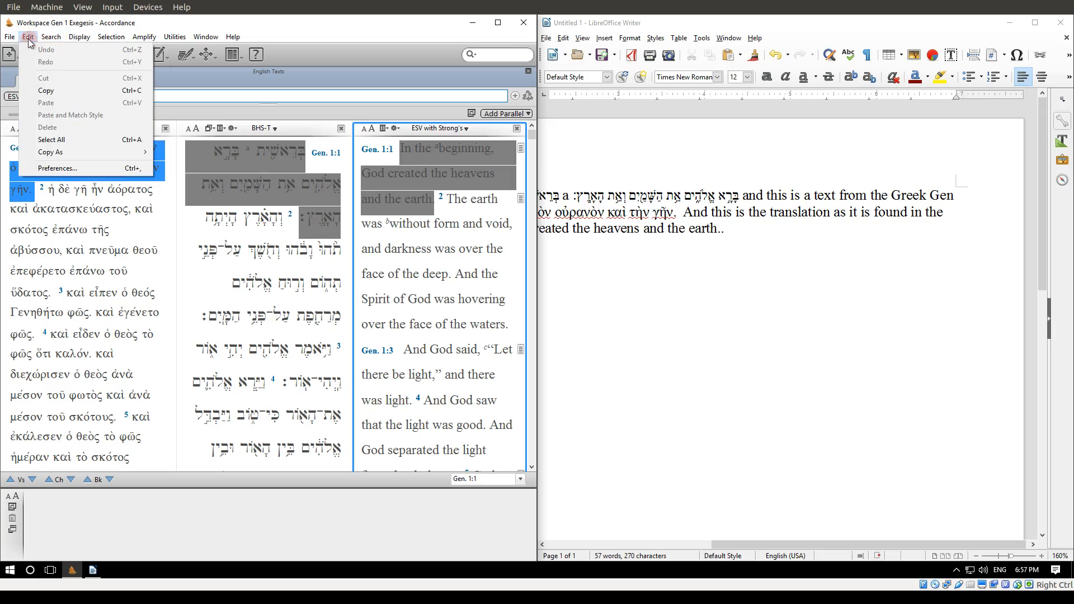
left_click(55, 167)
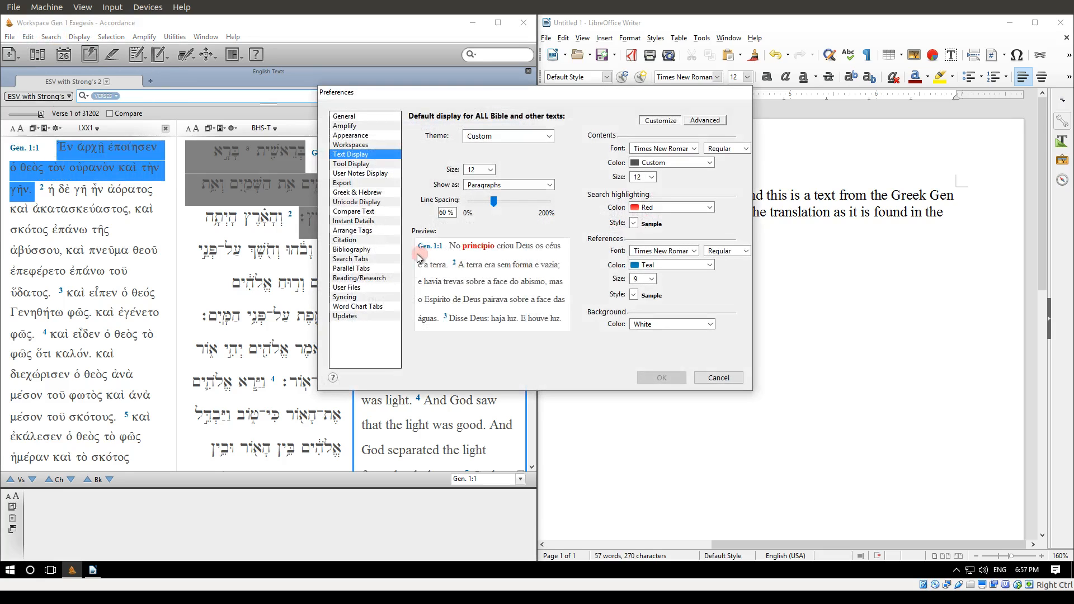
left_click(348, 183)
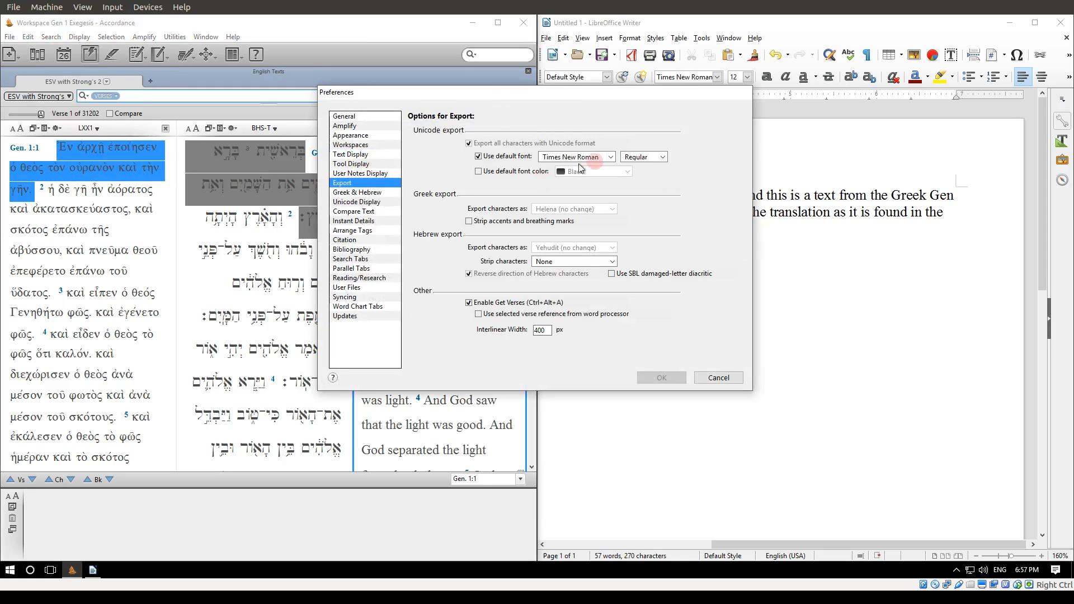
left_click(374, 193)
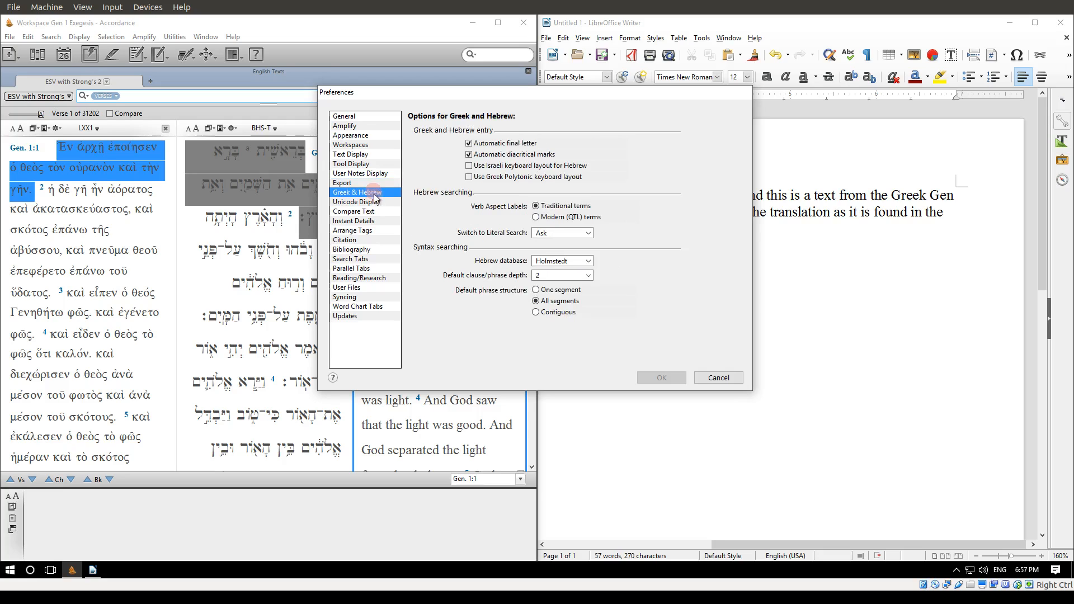
left_click(372, 203)
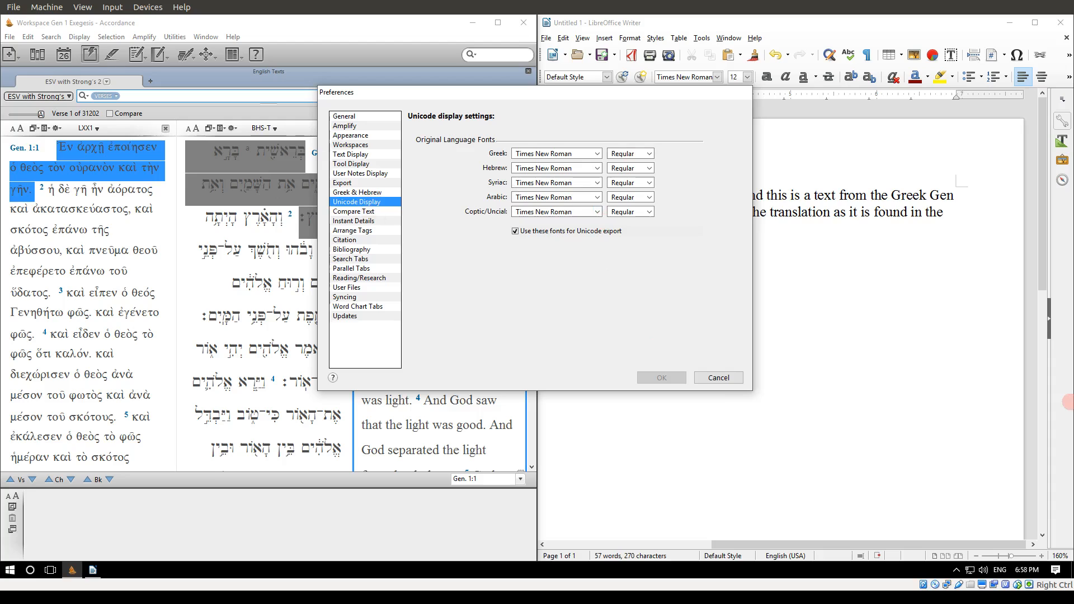
left_click(737, 381)
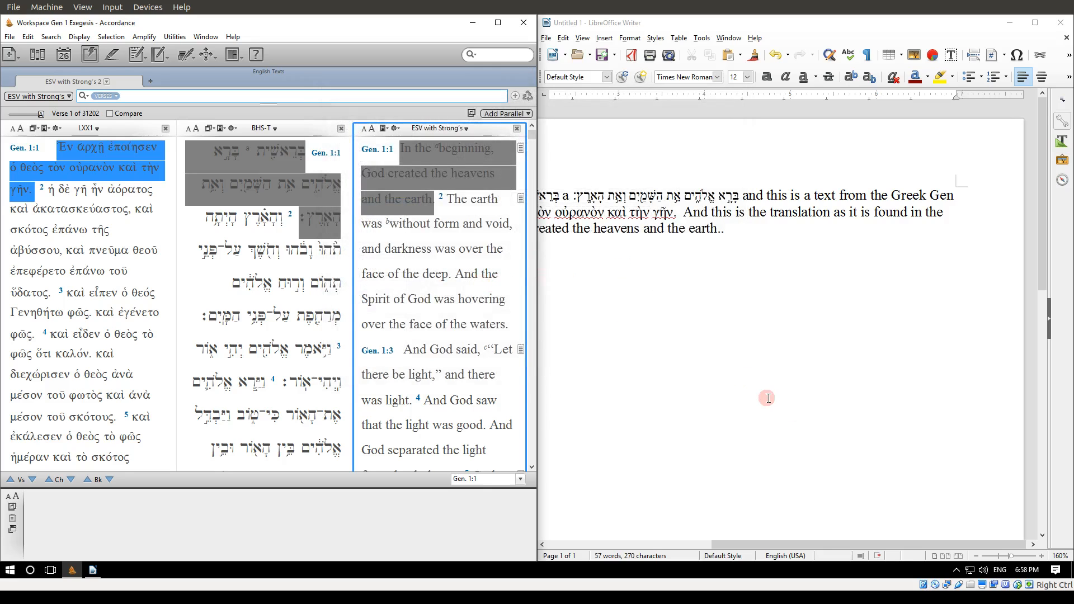
scroll(767, 398, "down", 3)
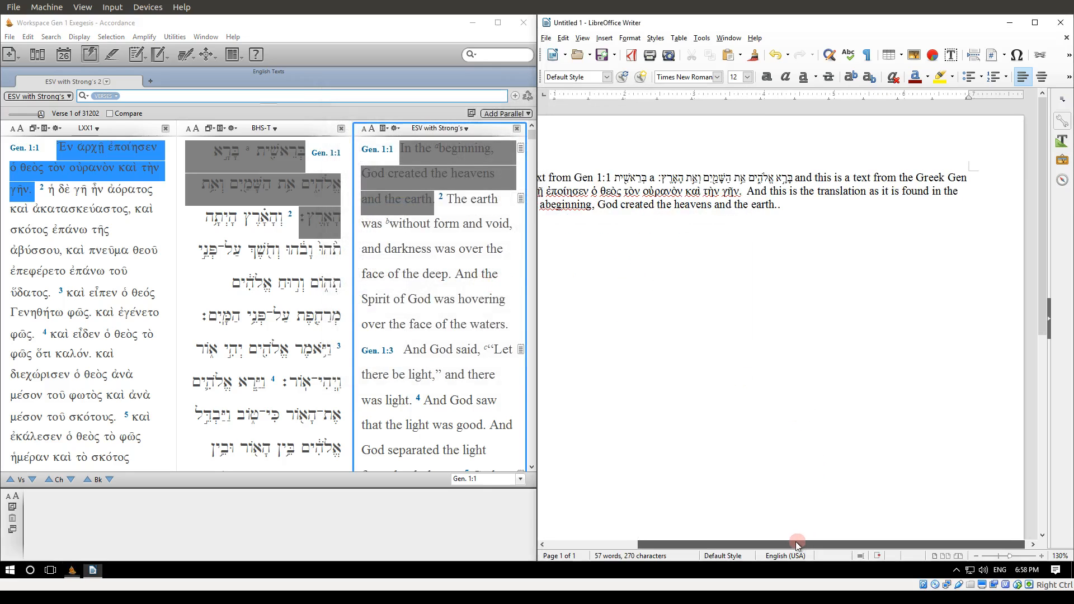
left_click_drag(794, 544, 747, 542)
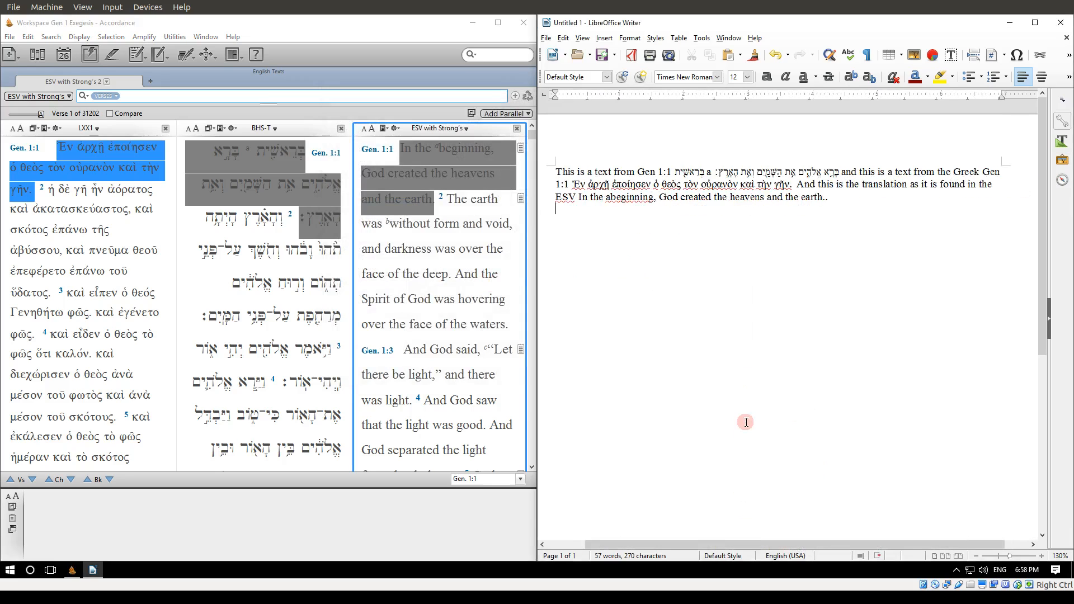